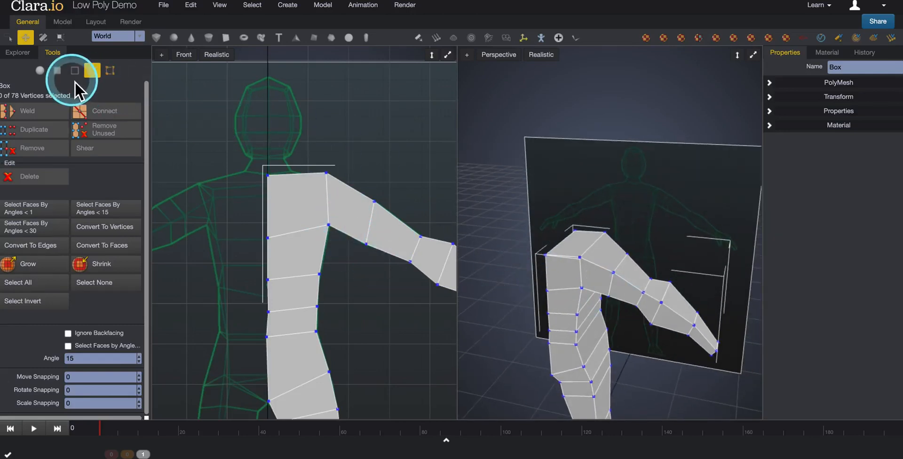
{"action": "left_click", "coordinate": [57, 70]}
{"action": "left_click", "coordinate": [575, 245]}
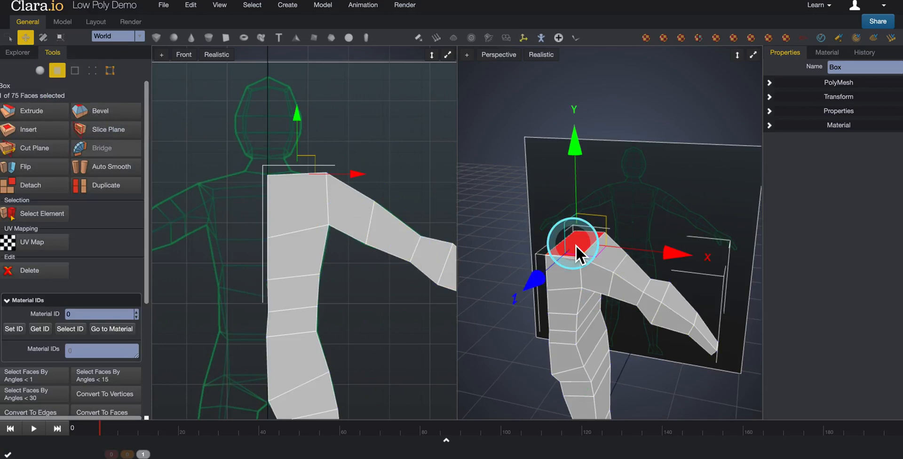
{"action": "scroll", "coordinate": [348, 221], "scroll_direction": "up", "scroll_amount": 3}
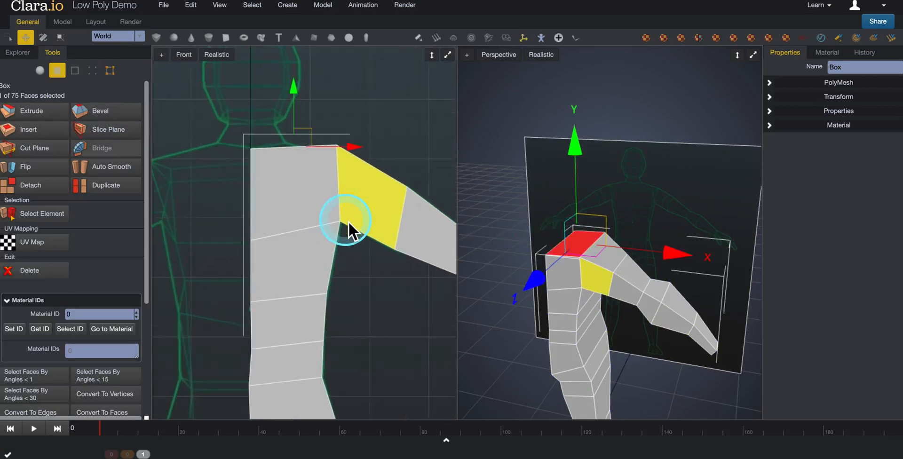
{"action": "middle_click_drag", "start_coordinate": [334, 183], "coordinate": [334, 208]}
{"action": "left_click_drag", "start_coordinate": [568, 276], "coordinate": [578, 286]}
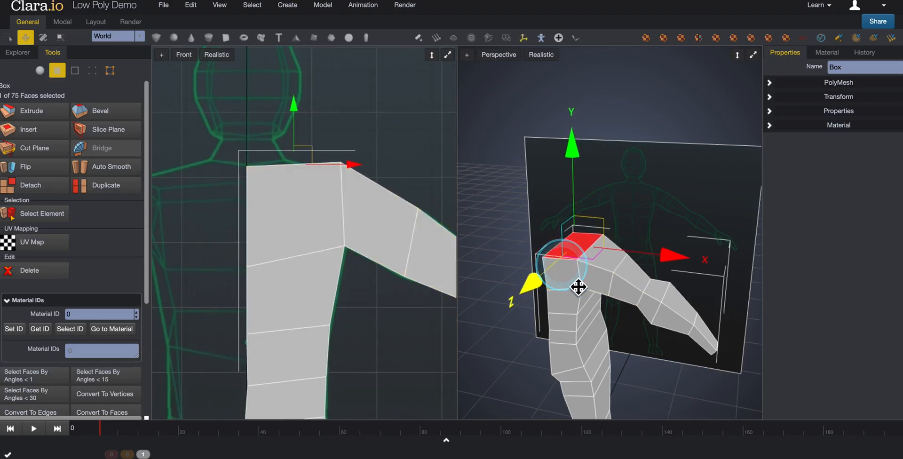
{"action": "key", "text": "super+z"}
- Move the two outer top shoulder vertices inward to the base of the neck and adjust their height to the reference outline
{"action": "middle_click_drag", "start_coordinate": [559, 202], "coordinate": [555, 218]}
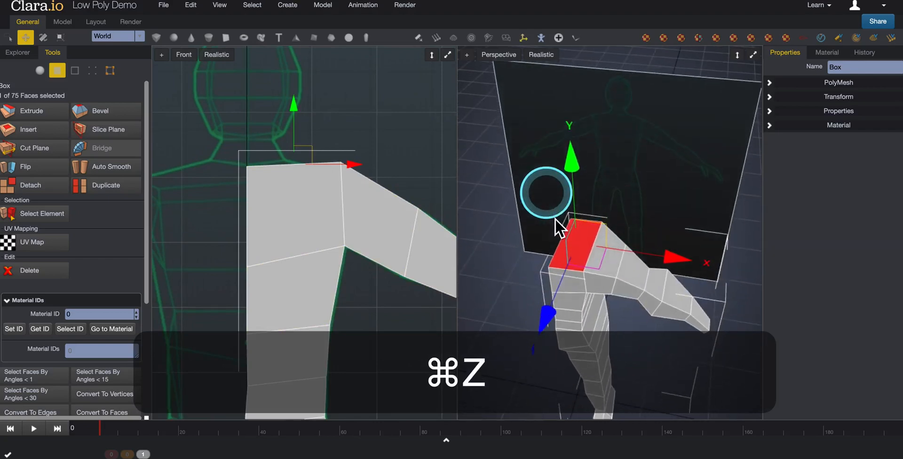
{"action": "scroll", "coordinate": [528, 216], "scroll_direction": "up", "scroll_amount": 3}
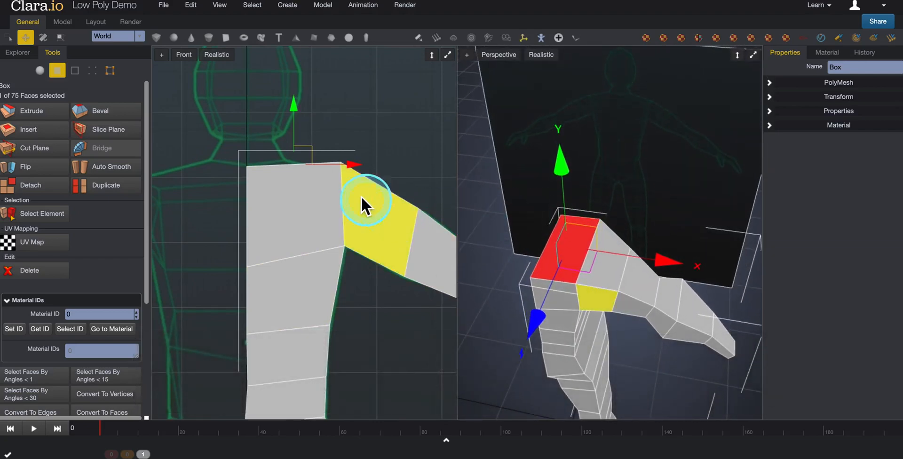
{"action": "left_click", "coordinate": [92, 70]}
{"action": "left_click_drag", "start_coordinate": [317, 141], "coordinate": [370, 199]}
{"action": "left_click_drag", "start_coordinate": [410, 173], "coordinate": [358, 163]}
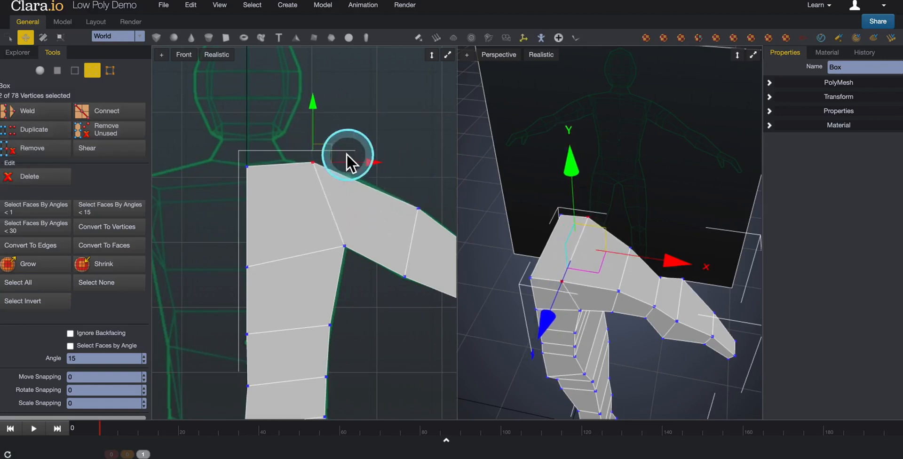
{"action": "mouse_move", "coordinate": [317, 105]}
{"action": "left_mouse_down"}
{"action": "mouse_move", "coordinate": [322, 174]}
{"action": "mouse_move", "coordinate": [325, 116]}
{"action": "left_mouse_up"}
{"action": "left_click_drag", "start_coordinate": [360, 167], "coordinate": [345, 168]}
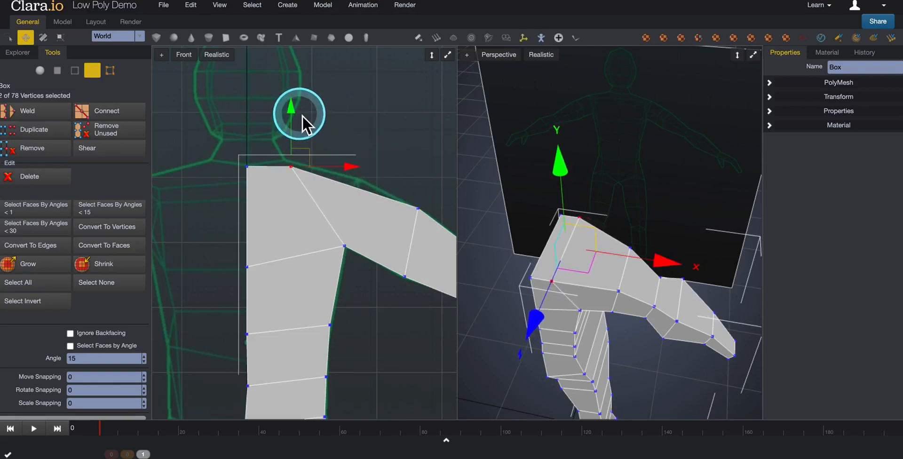
{"action": "left_click_drag", "start_coordinate": [298, 109], "coordinate": [297, 104]}
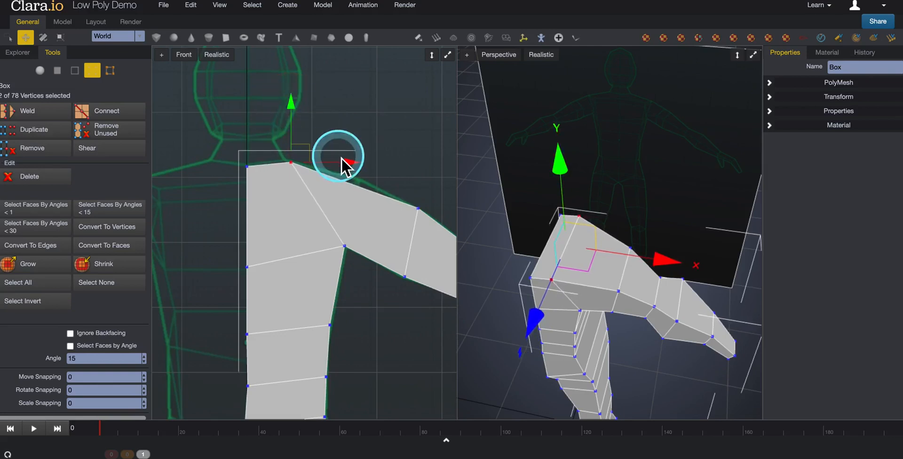
{"action": "left_click_drag", "start_coordinate": [348, 165], "coordinate": [346, 166]}
{"action": "left_click_drag", "start_coordinate": [288, 111], "coordinate": [293, 110]}
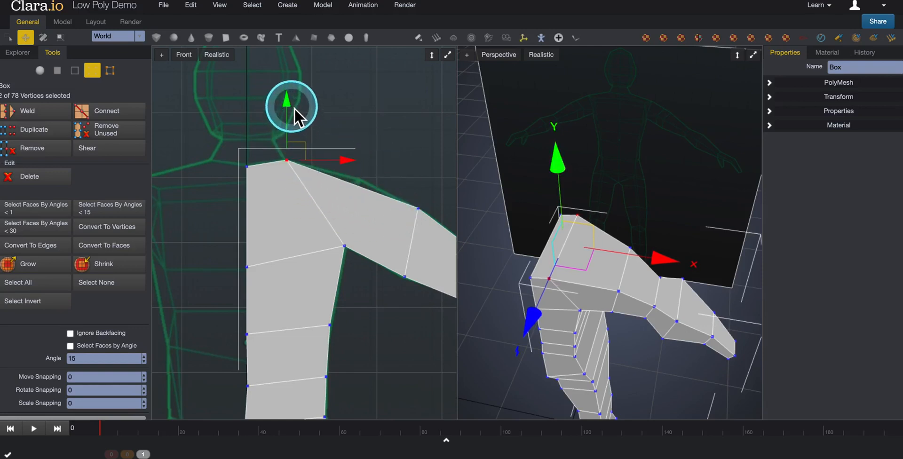
{"action": "left_click_drag", "start_coordinate": [296, 109], "coordinate": [295, 143]}
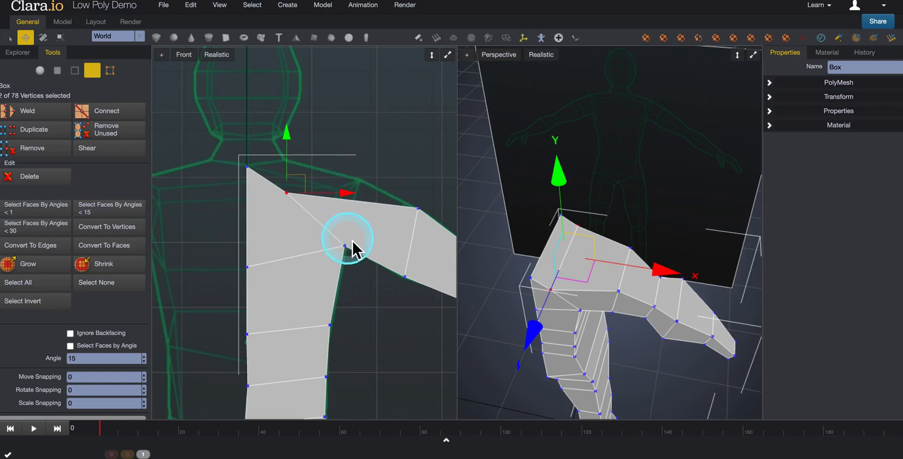
{"action": "left_click_drag", "start_coordinate": [291, 139], "coordinate": [292, 110]}
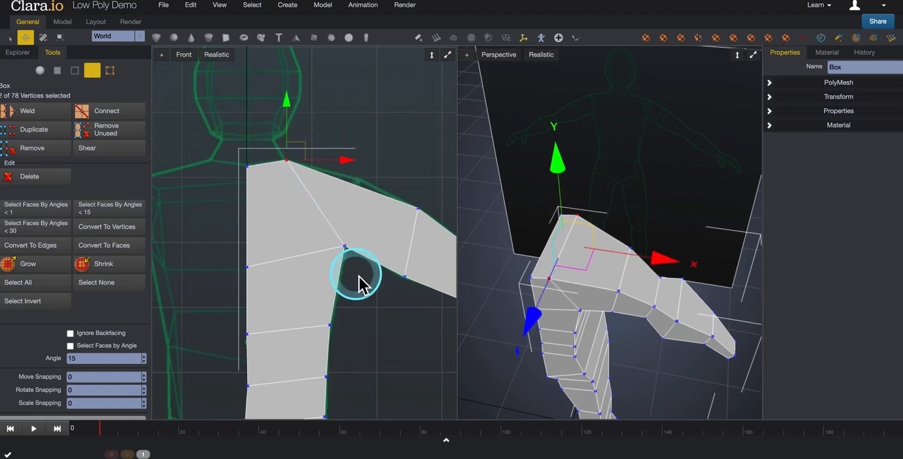
- Select the upper torso and upper arm faces and slice them with a near-vertical Cut Plane through the upper arm beside the armpit
{"action": "key", "text": "3"}
{"action": "left_click", "coordinate": [287, 138]}
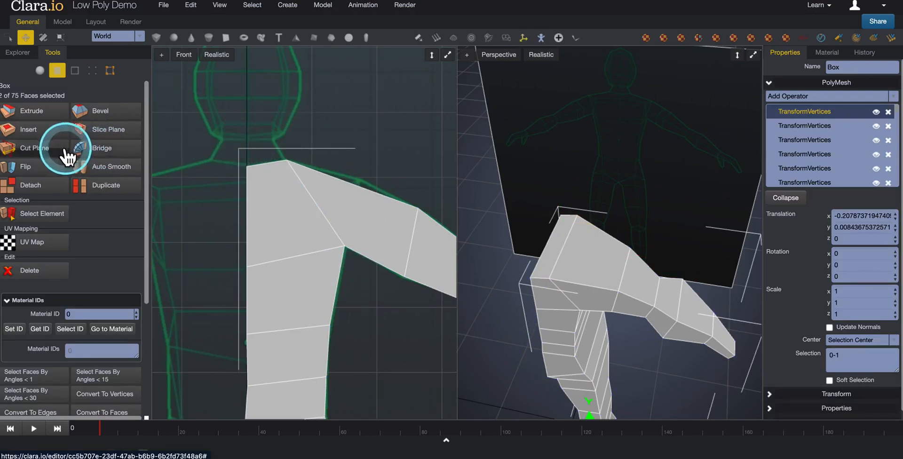
{"action": "left_click", "coordinate": [363, 151]}
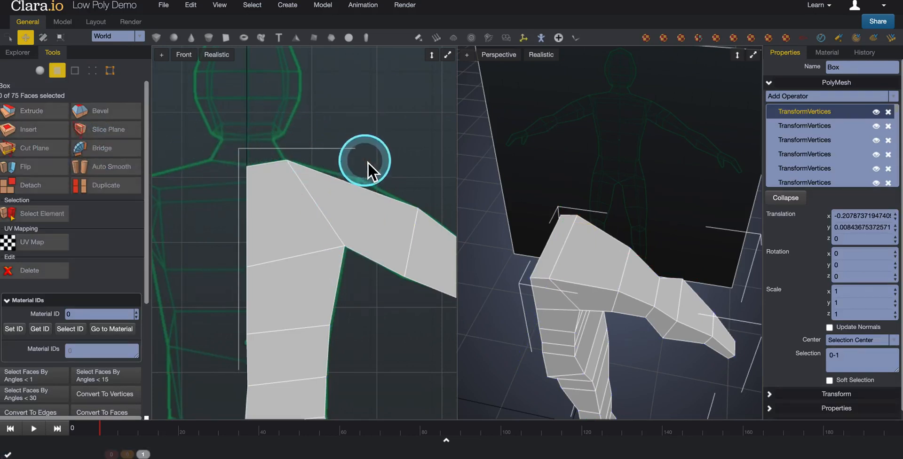
{"action": "left_click_drag", "start_coordinate": [265, 112], "coordinate": [435, 301]}
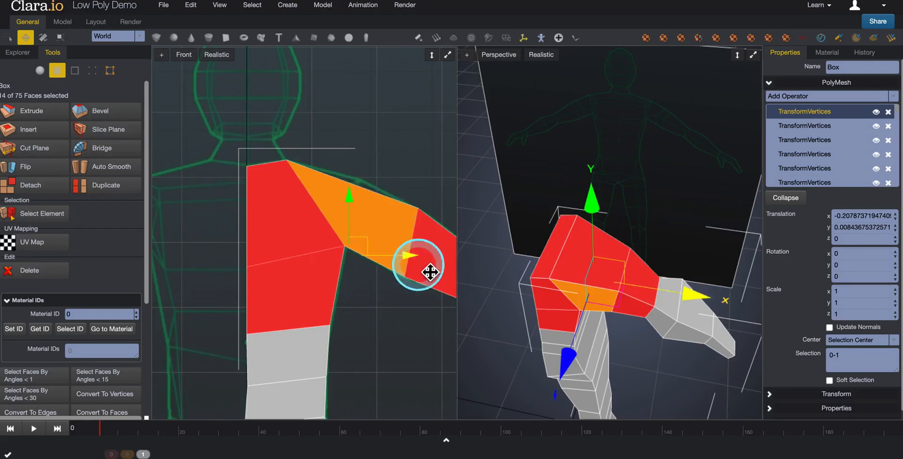
{"action": "left_click", "coordinate": [43, 149]}
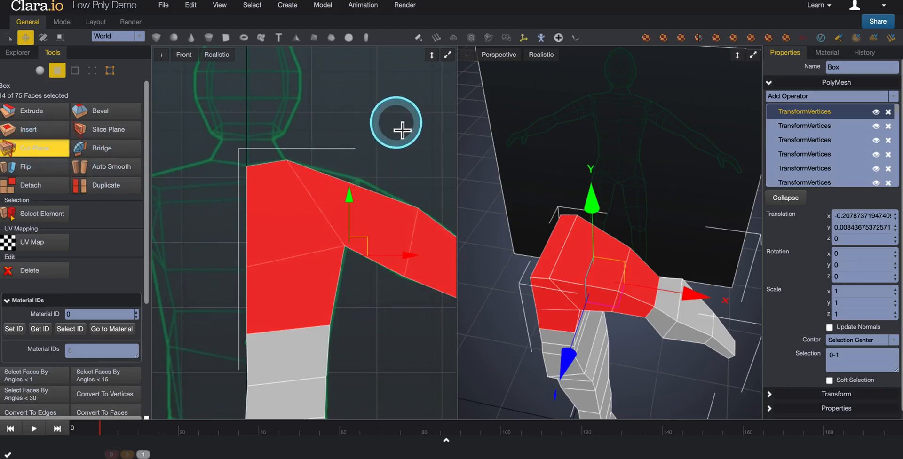
{"action": "mouse_move", "coordinate": [400, 132]}
{"action": "left_mouse_down"}
{"action": "mouse_move", "coordinate": [415, 170]}
{"action": "mouse_move", "coordinate": [400, 167]}
{"action": "mouse_move", "coordinate": [379, 290]}
{"action": "mouse_move", "coordinate": [369, 305]}
{"action": "mouse_move", "coordinate": [379, 309]}
{"action": "mouse_move", "coordinate": [366, 294]}
{"action": "mouse_move", "coordinate": [374, 320]}
{"action": "left_mouse_up"}
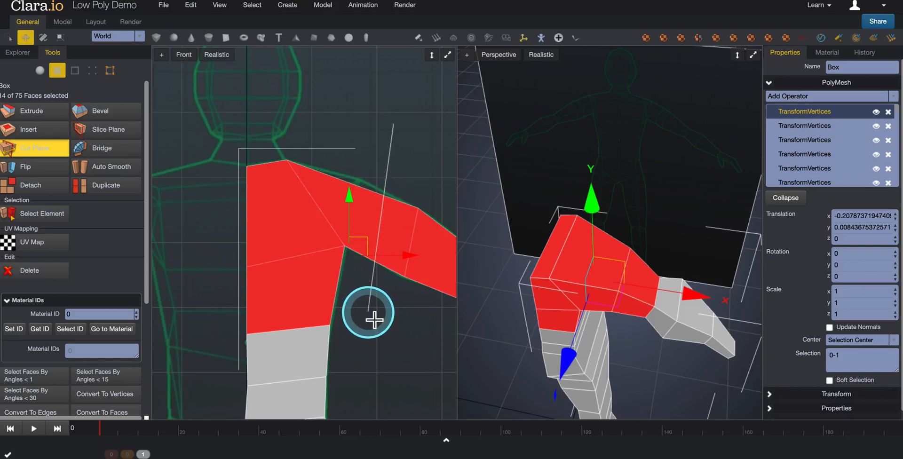
{"action": "left_click_drag", "start_coordinate": [375, 319], "coordinate": [375, 320]}
{"action": "left_click", "coordinate": [374, 320]}
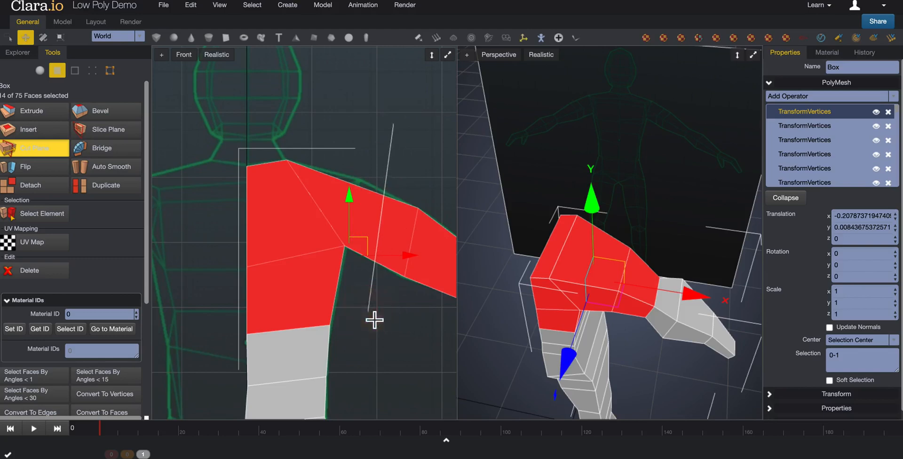
{"action": "left_click_drag", "start_coordinate": [383, 280], "coordinate": [393, 177]}
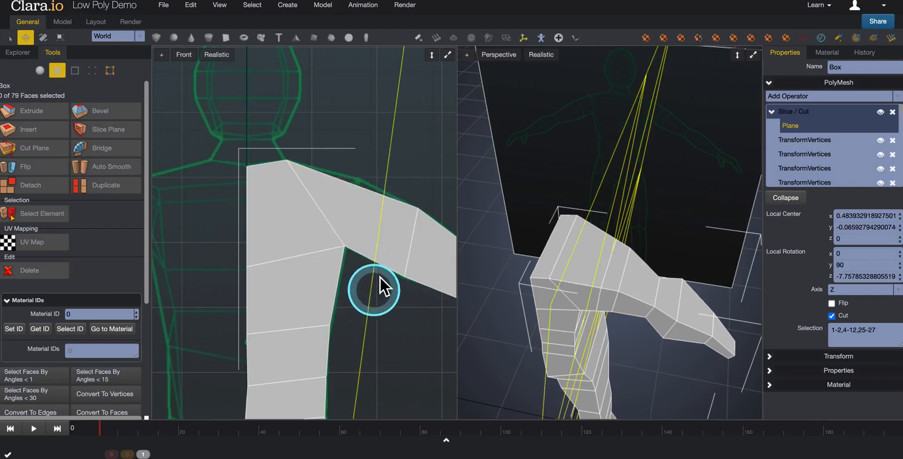
- Select the two upper vertices of the new arm cut and shift the Slice / Cut plane to a local center Y of about -0.021
{"action": "scroll", "coordinate": [632, 292], "scroll_direction": "down", "scroll_amount": 3}
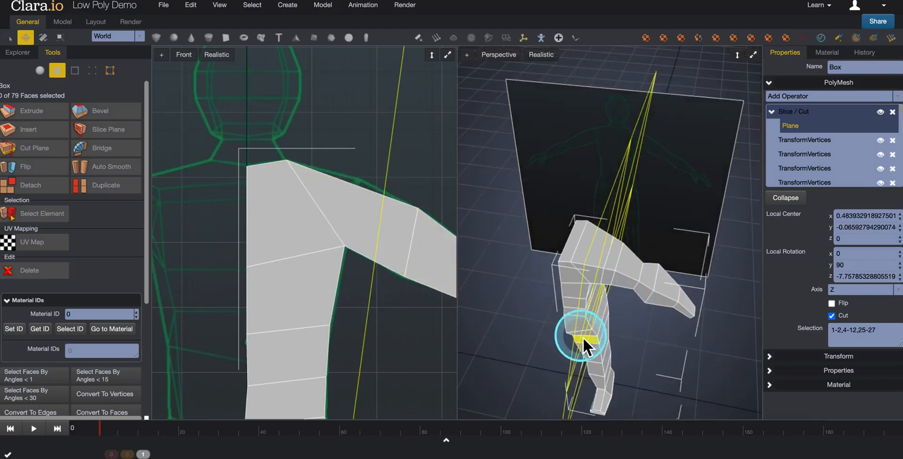
{"action": "left_click_drag", "start_coordinate": [529, 332], "coordinate": [507, 298]}
{"action": "right_click_drag", "start_coordinate": [509, 305], "coordinate": [532, 287]}
{"action": "right_click_drag", "start_coordinate": [477, 281], "coordinate": [473, 282]}
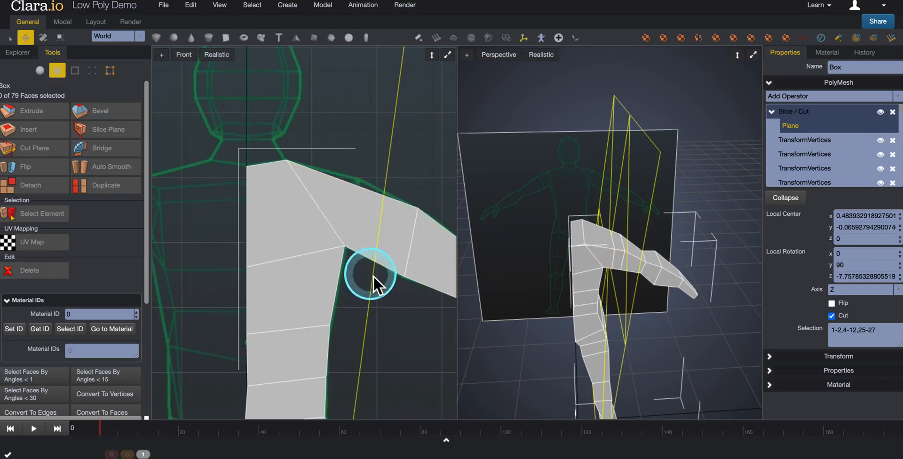
{"action": "left_click", "coordinate": [92, 71]}
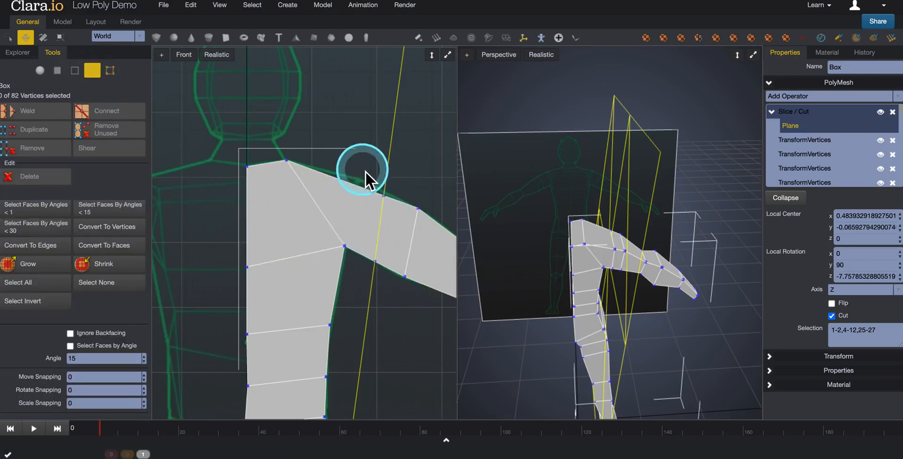
{"action": "scroll", "coordinate": [377, 255], "scroll_direction": "up", "scroll_amount": 1}
{"action": "scroll", "coordinate": [369, 263], "scroll_direction": "up", "scroll_amount": 2}
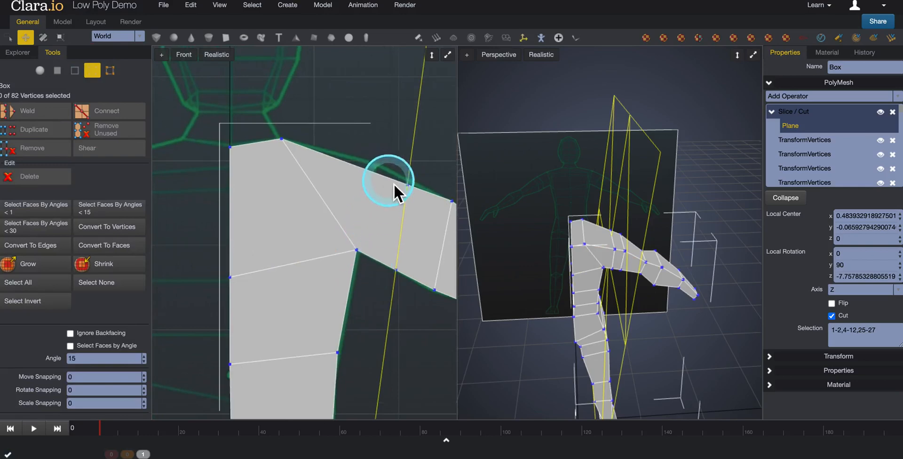
{"action": "left_click_drag", "start_coordinate": [395, 165], "coordinate": [430, 228]}
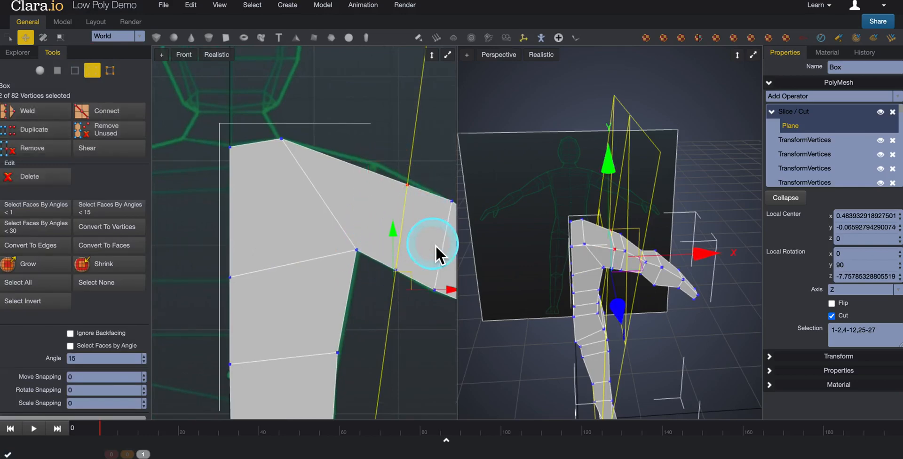
{"action": "key", "text": "w"}
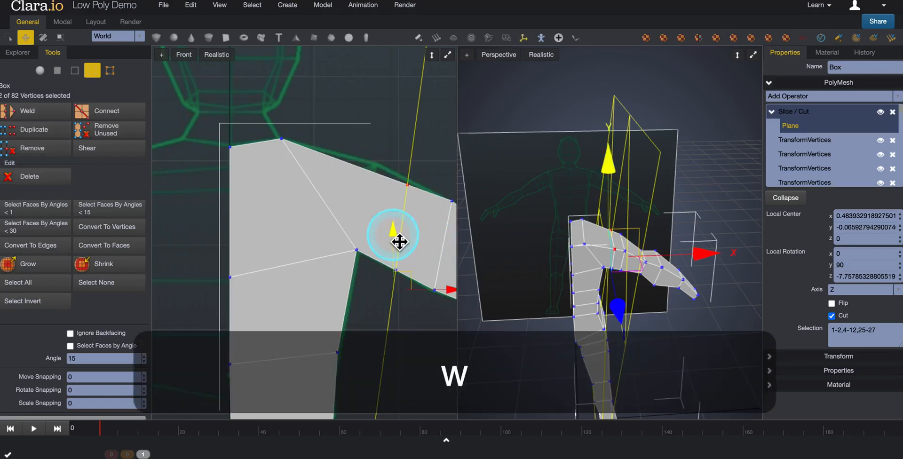
{"action": "left_click_drag", "start_coordinate": [403, 236], "coordinate": [338, 230]}
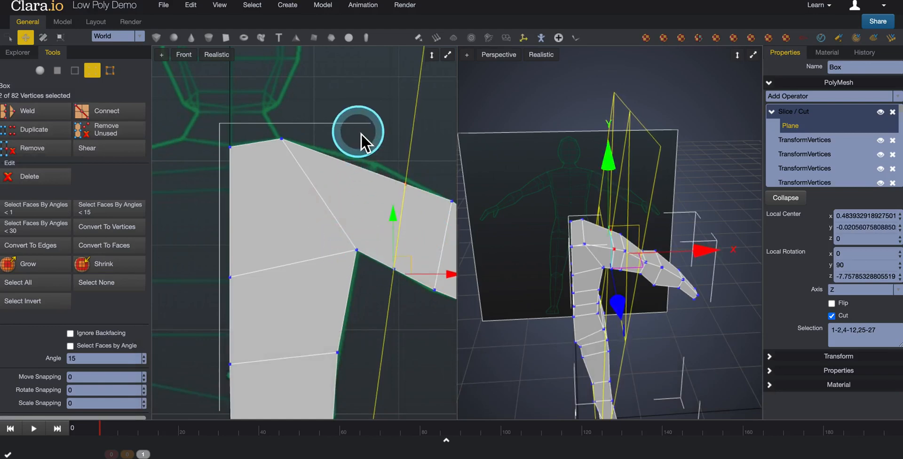
- Reselect the arm cut's upper vertices, shift the cut plane to a local center Y of about -0.004, and clear the selection
{"action": "key", "text": "Return"}
{"action": "left_click", "coordinate": [339, 130]}
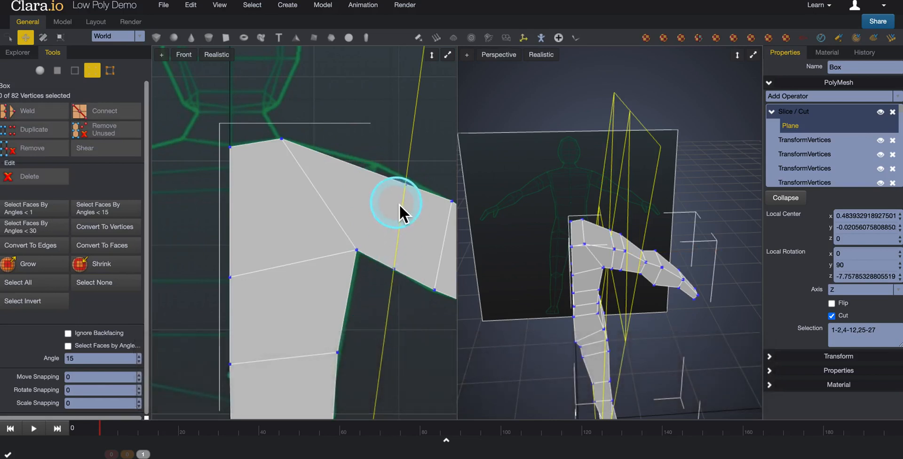
{"action": "left_click", "coordinate": [378, 127]}
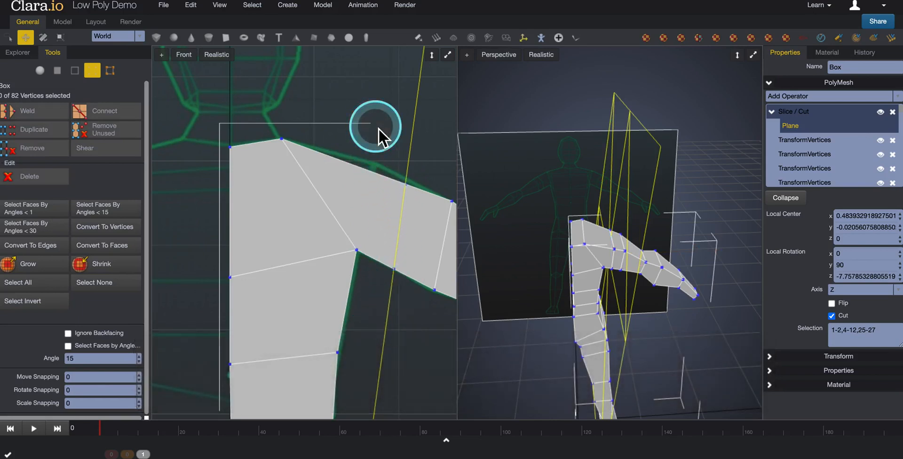
{"action": "key", "text": "Return"}
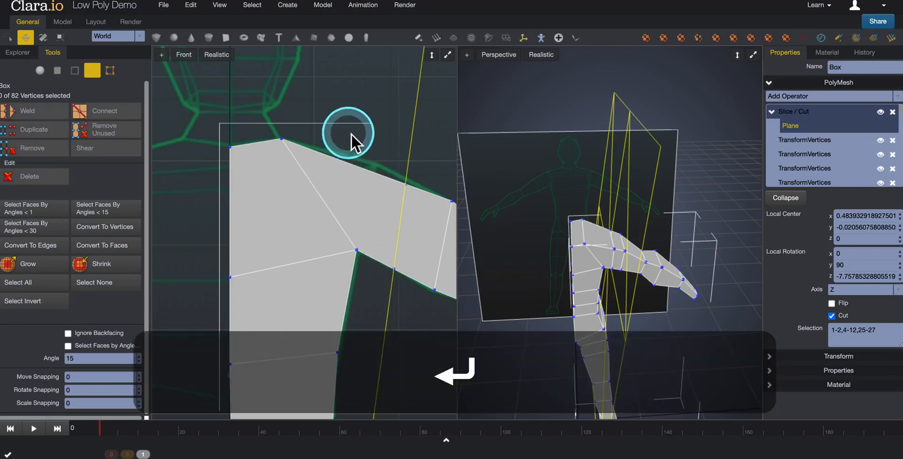
{"action": "right_click", "coordinate": [369, 142]}
{"action": "left_click", "coordinate": [346, 125]}
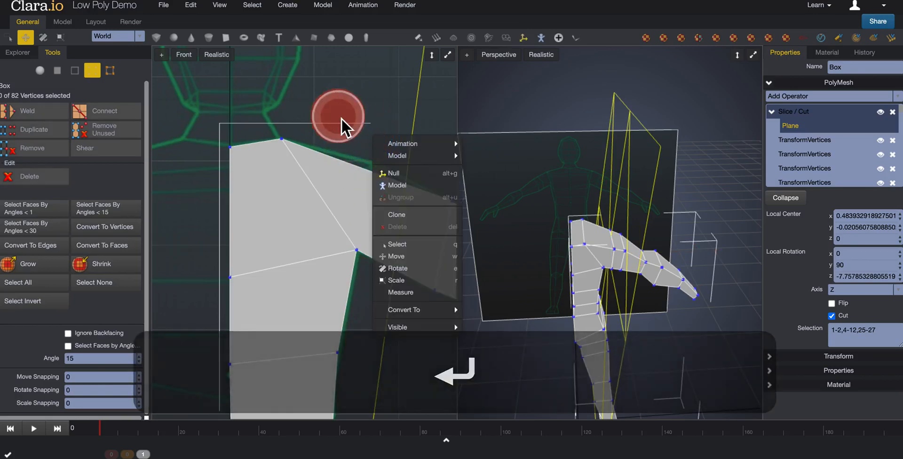
{"action": "left_click", "coordinate": [411, 200]}
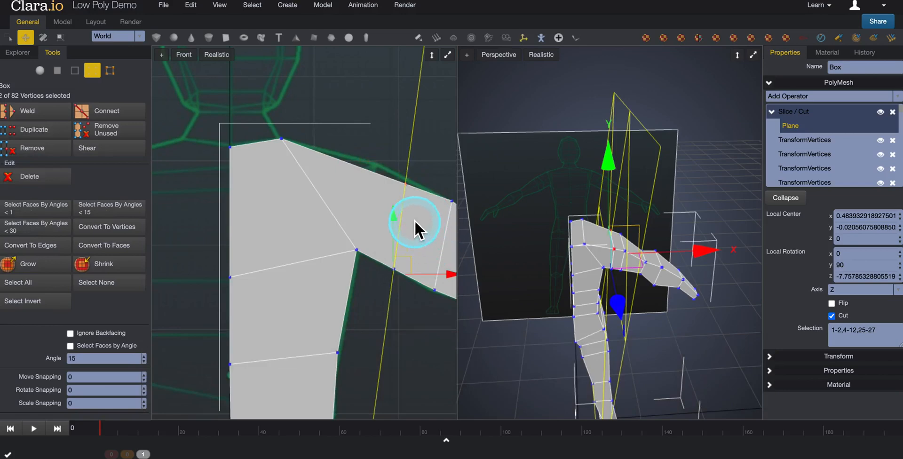
{"action": "left_click", "coordinate": [361, 134]}
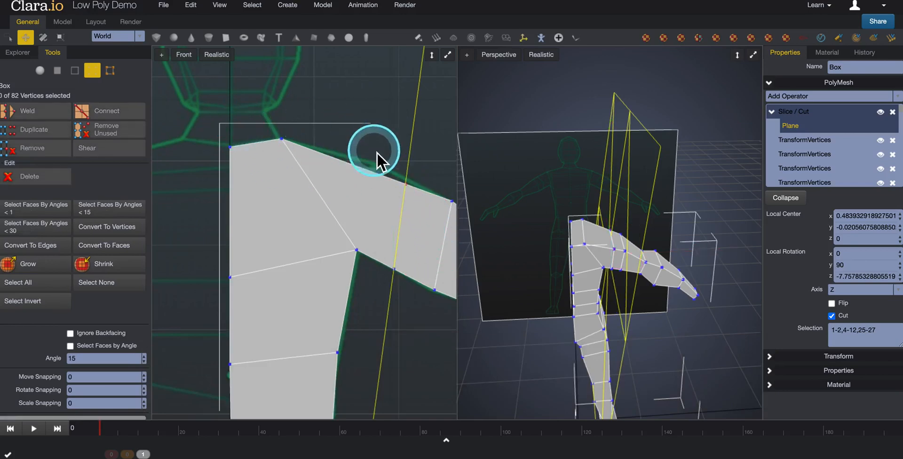
{"action": "left_click", "coordinate": [400, 219]}
{"action": "left_click", "coordinate": [328, 170]}
{"action": "left_click_drag", "start_coordinate": [397, 220], "coordinate": [403, 198]}
{"action": "left_click", "coordinate": [427, 144]}
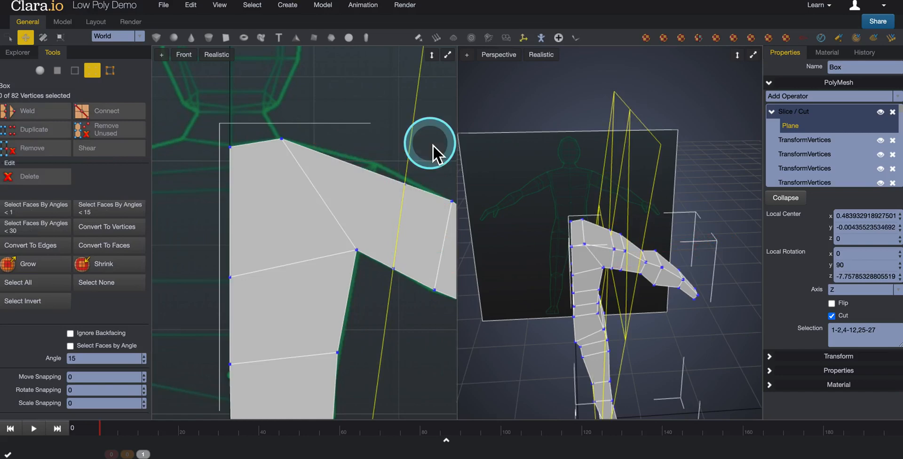
- Make the Slice / Cut operator active and move the cut's two upper vertices by about -0.096 in X and 0.063 in Y to the shoulder outline
{"action": "left_click", "coordinate": [806, 128]}
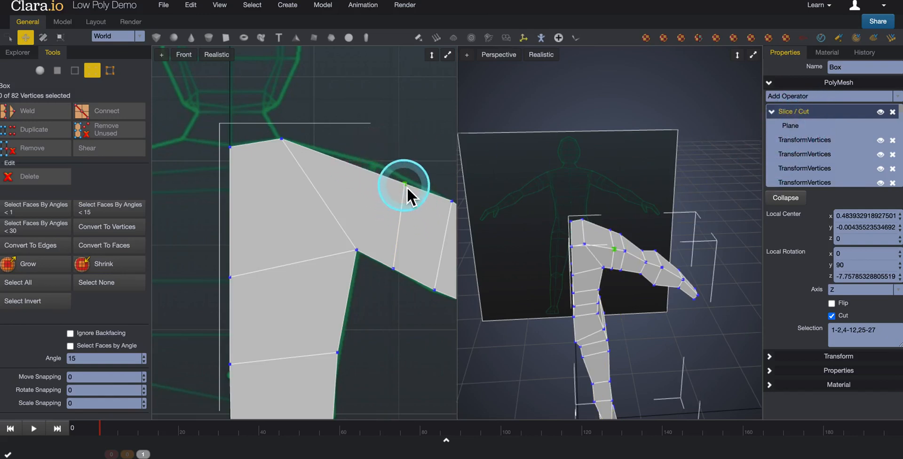
{"action": "left_click_drag", "start_coordinate": [398, 175], "coordinate": [443, 245]}
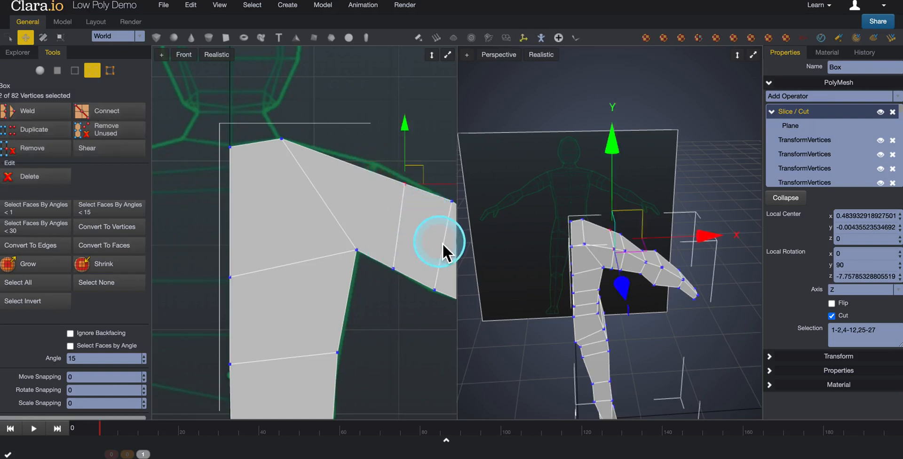
{"action": "left_click_drag", "start_coordinate": [403, 126], "coordinate": [412, 144]}
{"action": "scroll", "coordinate": [433, 236], "scroll_direction": "down", "scroll_amount": 1}
{"action": "left_click_drag", "start_coordinate": [453, 185], "coordinate": [419, 184]}
{"action": "left_click_drag", "start_coordinate": [371, 128], "coordinate": [375, 118]}
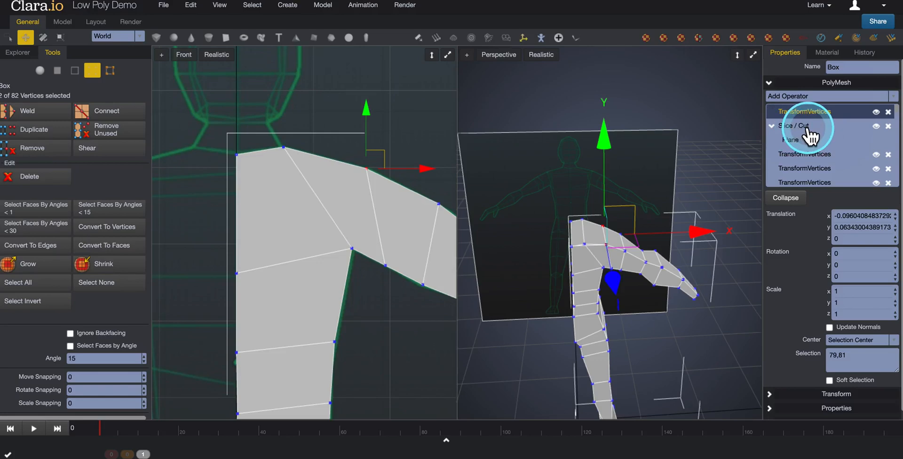
- Move the arm cut's two lower vertices by about -0.032 in X and 0.016 in Y to the armpit outline, then clear the selection
{"action": "left_click", "coordinate": [389, 316]}
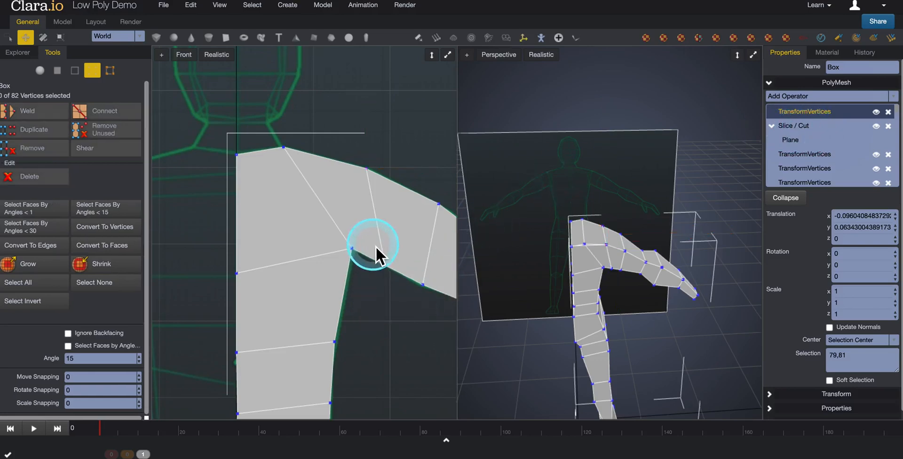
{"action": "left_click", "coordinate": [400, 282]}
{"action": "left_click_drag", "start_coordinate": [394, 213], "coordinate": [437, 252]}
{"action": "left_click_drag", "start_coordinate": [450, 268], "coordinate": [439, 266]}
{"action": "left_click_drag", "start_coordinate": [378, 211], "coordinate": [381, 205]}
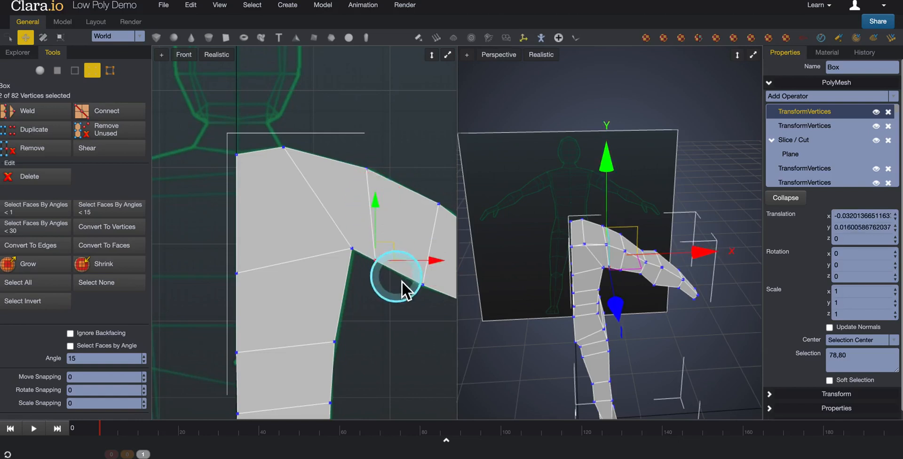
{"action": "left_click", "coordinate": [391, 317]}
- Extrude the top torso face at the base of the neck and move the extruded face by about -0.119 in Y
{"action": "middle_click_drag", "start_coordinate": [279, 221], "coordinate": [292, 263]}
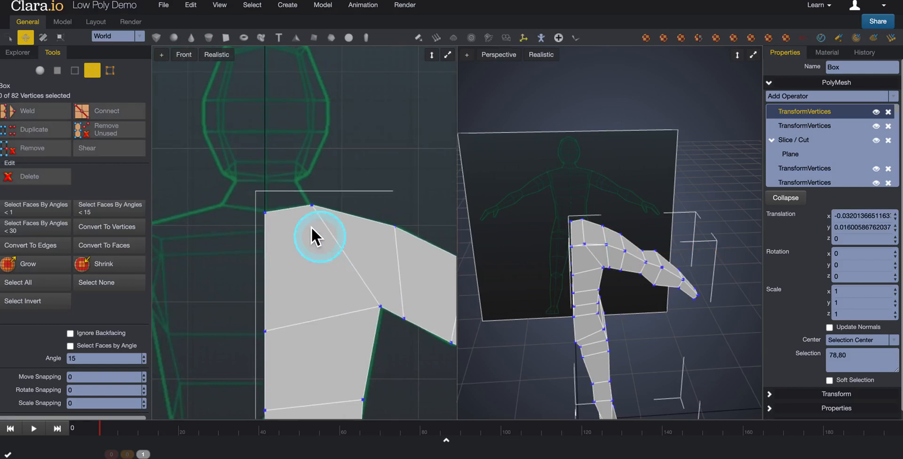
{"action": "left_click", "coordinate": [57, 71]}
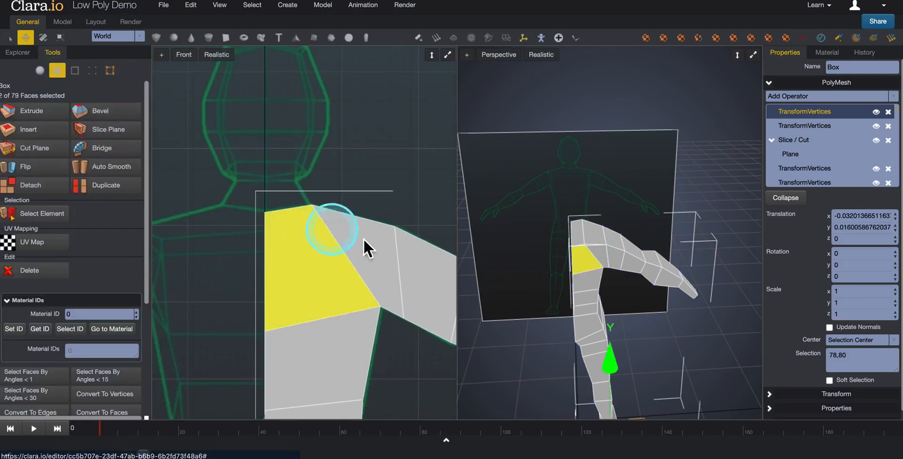
{"action": "left_click", "coordinate": [575, 235]}
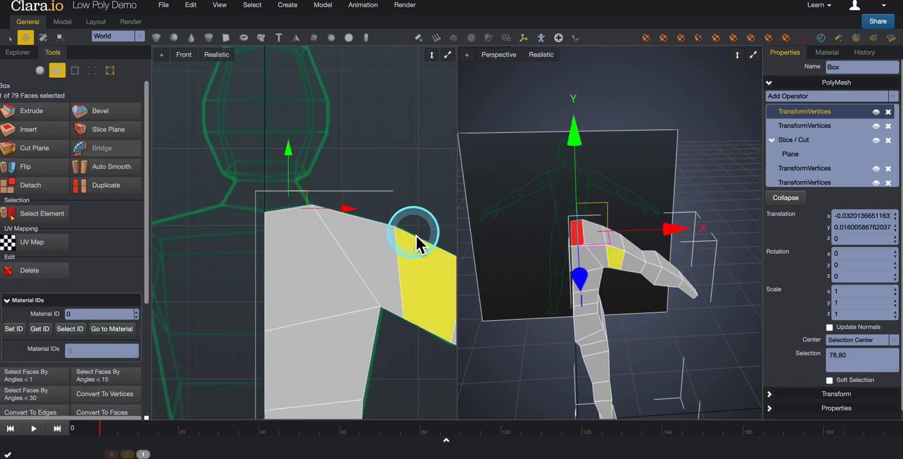
{"action": "scroll", "coordinate": [332, 240], "scroll_direction": "up", "scroll_amount": 1}
{"action": "scroll", "coordinate": [332, 240], "scroll_direction": "up", "scroll_amount": 1}
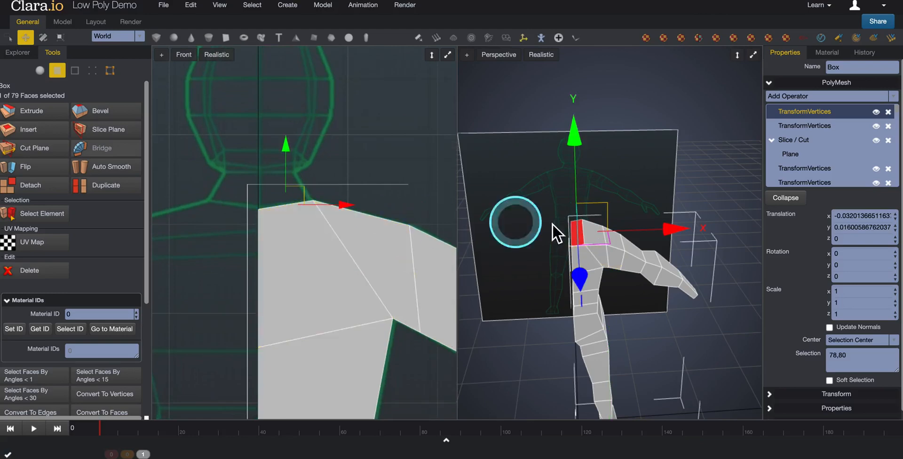
{"action": "left_click", "coordinate": [57, 114]}
{"action": "left_click_drag", "start_coordinate": [284, 83], "coordinate": [299, 124]}
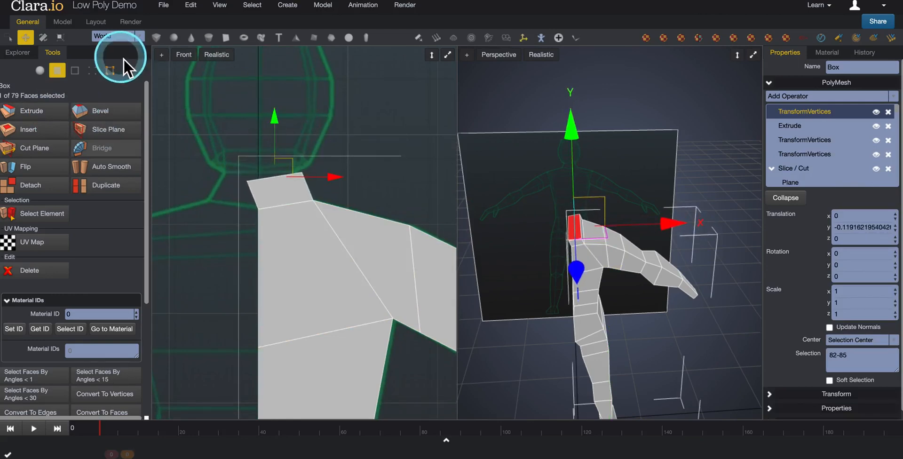
- Move the neck extrusion's two upper inner vertices by about 0.034 in X to the centre line and raise them slightly
{"action": "left_click", "coordinate": [91, 78]}
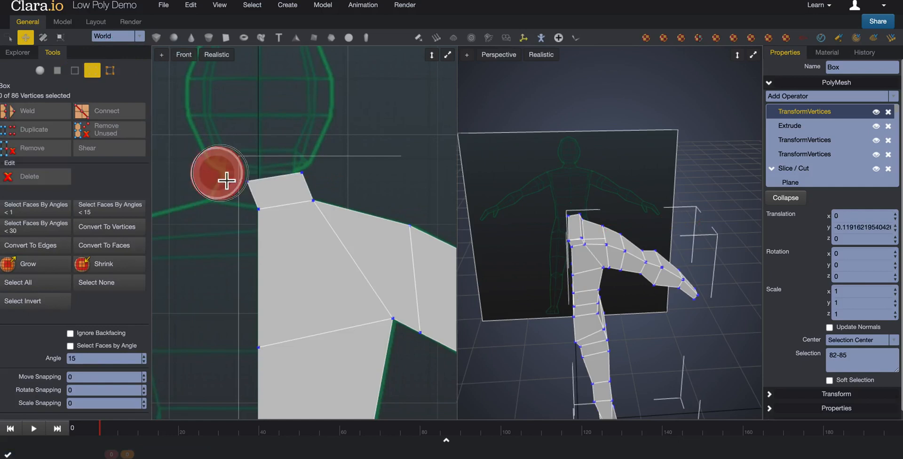
{"action": "left_click_drag", "start_coordinate": [221, 175], "coordinate": [276, 205]}
{"action": "mouse_move", "coordinate": [315, 185]}
{"action": "left_mouse_down"}
{"action": "mouse_move", "coordinate": [345, 185]}
{"action": "mouse_move", "coordinate": [326, 184]}
{"action": "left_mouse_up"}
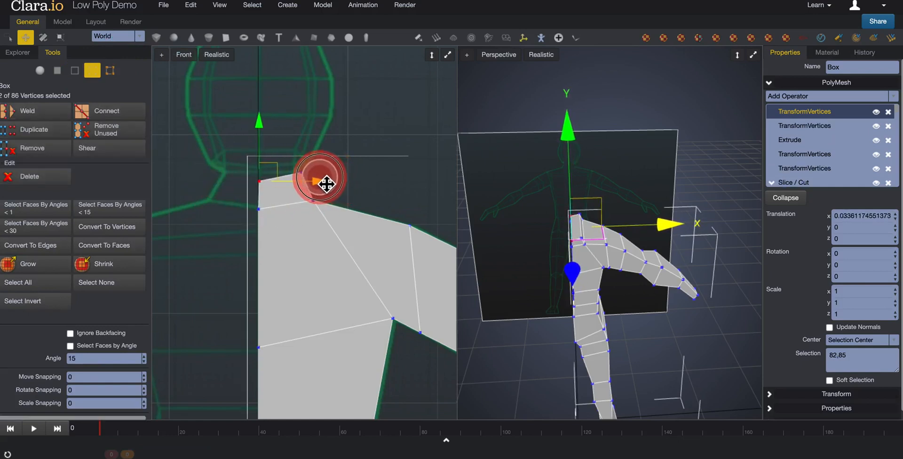
{"action": "left_click_drag", "start_coordinate": [258, 126], "coordinate": [265, 126]}
- Move the neck extrusion's two upper outer vertices by about -0.015 in X and -0.0015 in Y
{"action": "left_click", "coordinate": [295, 154]}
{"action": "left_click_drag", "start_coordinate": [307, 174], "coordinate": [313, 181]}
{"action": "left_click_drag", "start_coordinate": [302, 113], "coordinate": [306, 134]}
{"action": "left_click_drag", "start_coordinate": [365, 188], "coordinate": [362, 187]}
{"action": "left_click_drag", "start_coordinate": [299, 126], "coordinate": [304, 119]}
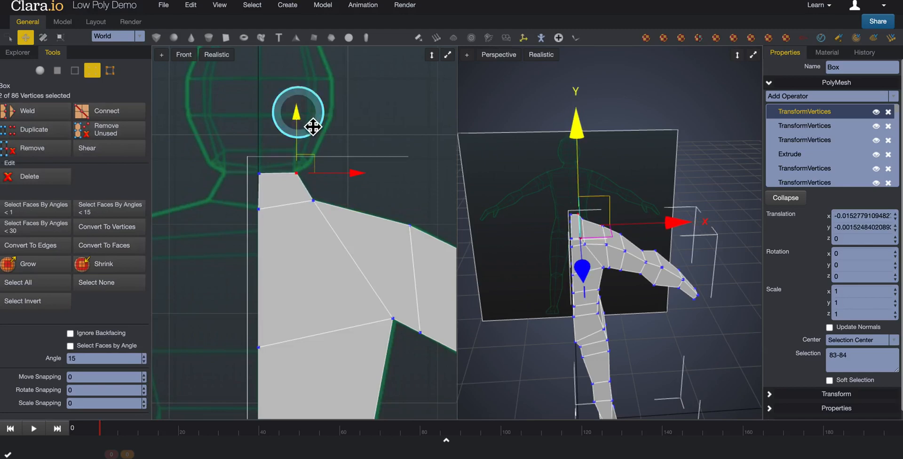
- Extrude the top face of the neck by 0.2 and move the extruded face by about -0.034 in Y
{"action": "left_click", "coordinate": [56, 71]}
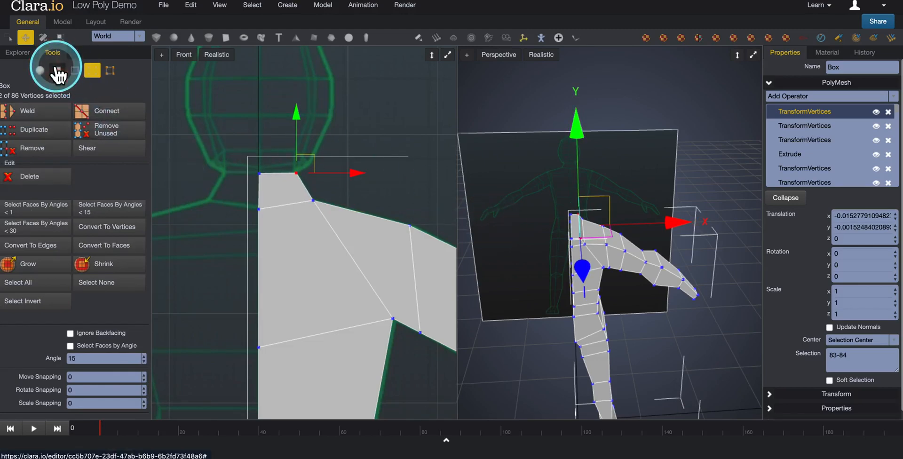
{"action": "left_click", "coordinate": [286, 192]}
{"action": "middle_click_drag", "start_coordinate": [302, 193], "coordinate": [298, 256]}
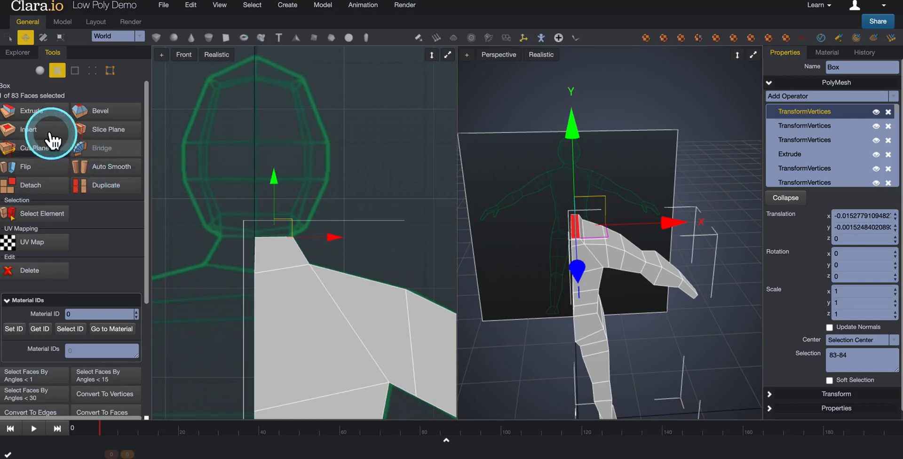
{"action": "left_click", "coordinate": [45, 116]}
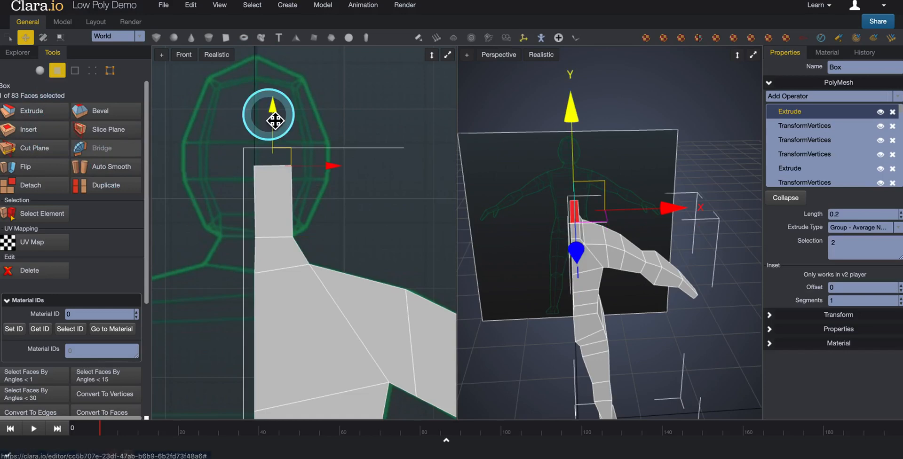
{"action": "mouse_move", "coordinate": [275, 115]}
{"action": "left_mouse_down"}
{"action": "mouse_move", "coordinate": [274, 186]}
{"action": "mouse_move", "coordinate": [269, 120]}
{"action": "left_mouse_up"}
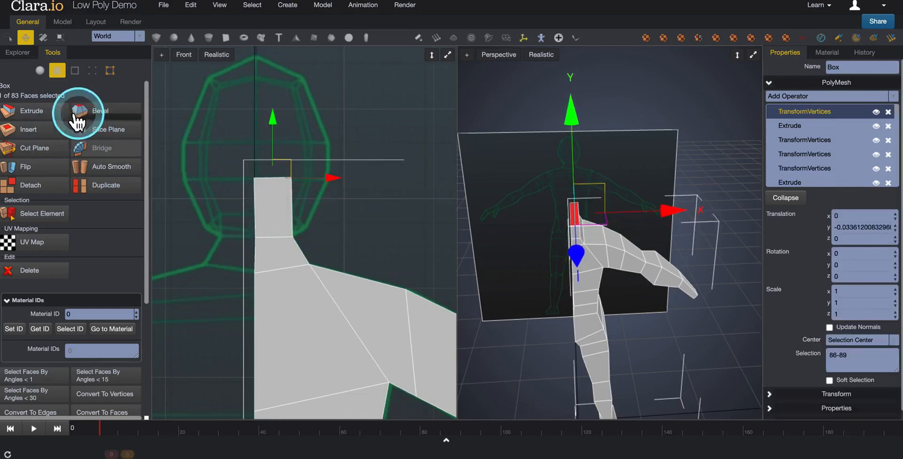
- Extrude the head's top face twice more, moving the first extrusion by about -0.101 in Y and lowering the second toward the outline
{"action": "left_click", "coordinate": [52, 120]}
{"action": "left_click_drag", "start_coordinate": [270, 52], "coordinate": [272, 87]}
{"action": "middle_click_drag", "start_coordinate": [185, 145], "coordinate": [190, 184]}
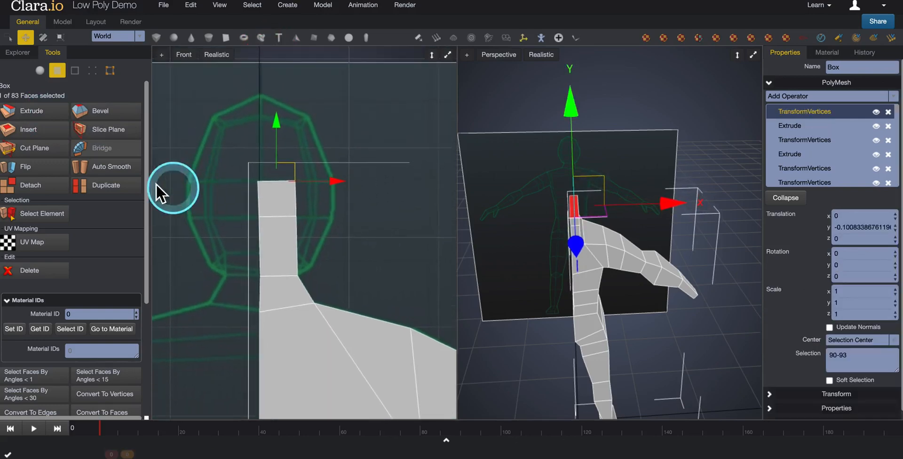
{"action": "left_click", "coordinate": [46, 113]}
{"action": "left_click_drag", "start_coordinate": [268, 51], "coordinate": [274, 67]}
- Extrude the head's top face by 0.2 and move it by about -0.142 in Y to the crown of the reference outline
{"action": "left_click", "coordinate": [57, 111]}
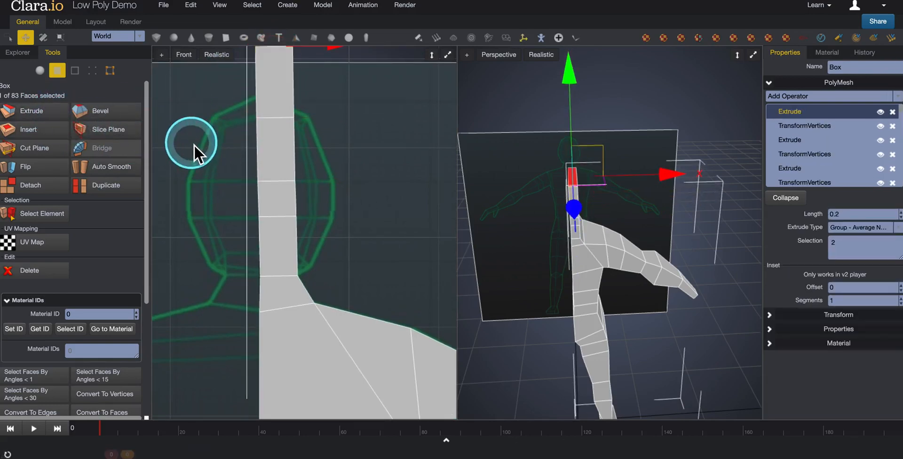
{"action": "middle_click_drag", "start_coordinate": [193, 144], "coordinate": [199, 221]}
{"action": "left_click_drag", "start_coordinate": [281, 61], "coordinate": [282, 114]}
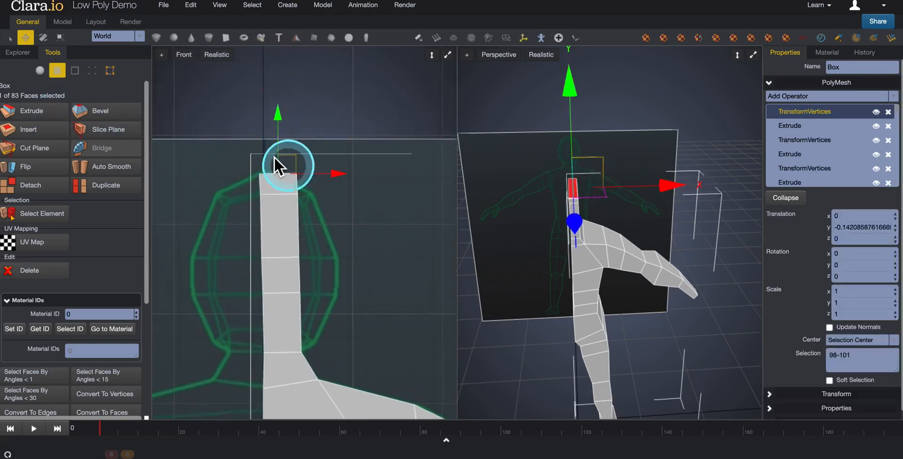
- Select the head column's vertices above the neck, except the outer crown pair, and move them by about 0.015 in X
{"action": "middle_click_drag", "start_coordinate": [204, 201], "coordinate": [194, 187]}
{"action": "scroll", "coordinate": [194, 187], "scroll_direction": "up", "scroll_amount": 3}
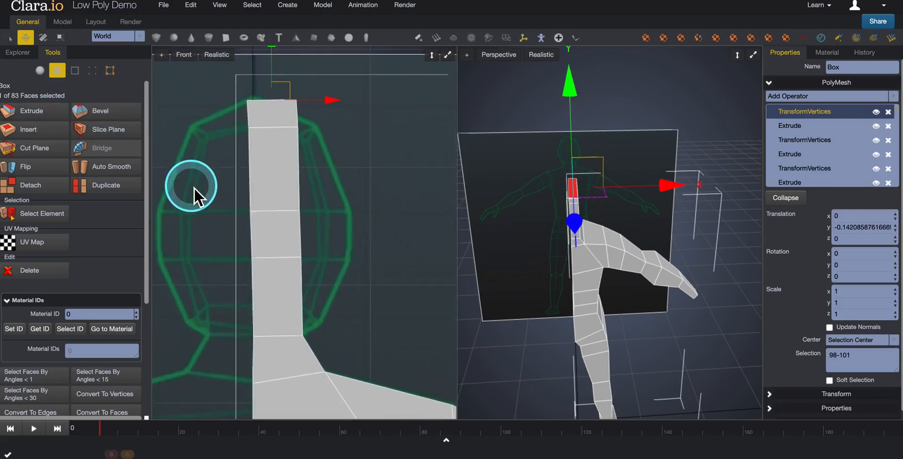
{"action": "left_click", "coordinate": [92, 70]}
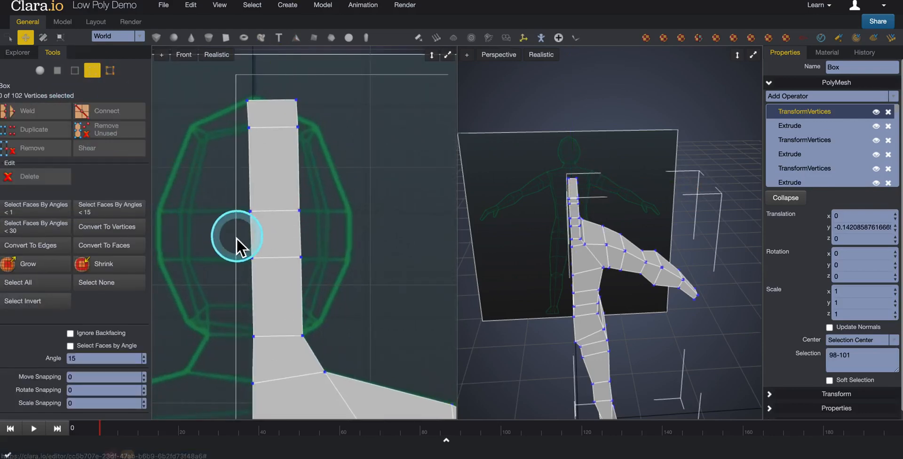
{"action": "left_click_drag", "start_coordinate": [224, 104], "coordinate": [343, 289]}
{"action": "left_click_drag", "start_coordinate": [345, 193], "coordinate": [350, 191]}
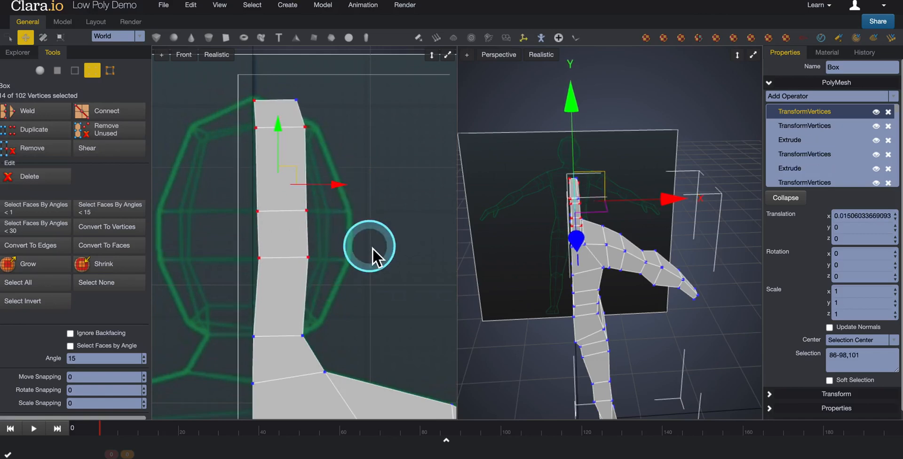
- Move the outer vertices of the two middle head rows out to the side outline, the upper pair by about 0.093 in X
{"action": "left_click", "coordinate": [360, 308]}
{"action": "left_click_drag", "start_coordinate": [298, 254], "coordinate": [371, 309]}
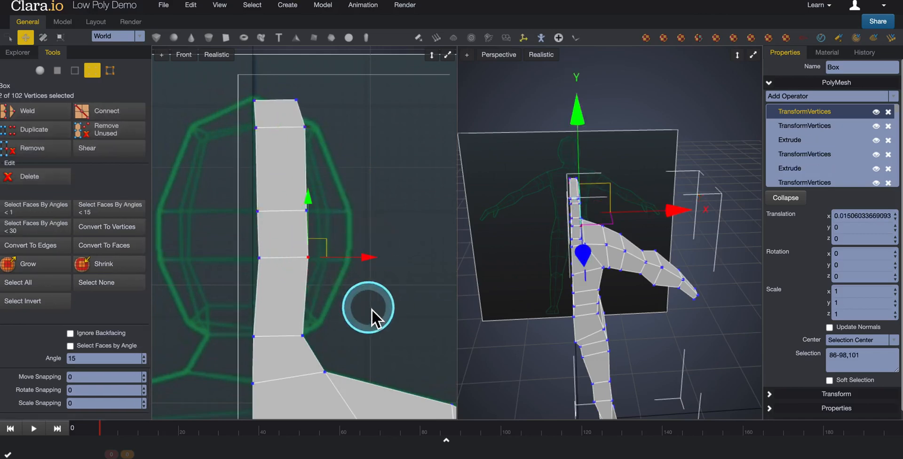
{"action": "left_click_drag", "start_coordinate": [368, 264], "coordinate": [412, 263]}
{"action": "left_click_drag", "start_coordinate": [317, 225], "coordinate": [422, 218]}
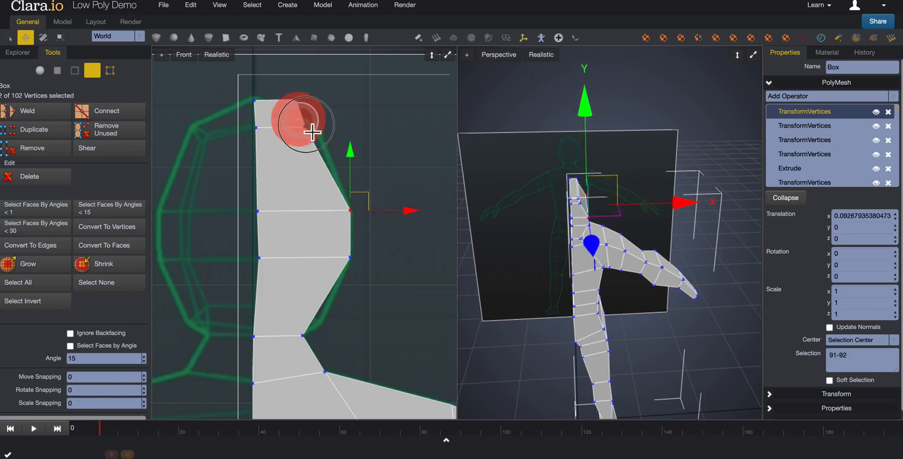
- Move the outer vertices below the crown by about 0.029 in X and the crown's outer vertices by about -0.057 in X
{"action": "left_click_drag", "start_coordinate": [312, 132], "coordinate": [370, 176]}
{"action": "left_click_drag", "start_coordinate": [379, 136], "coordinate": [390, 135]}
{"action": "left_click", "coordinate": [296, 100]}
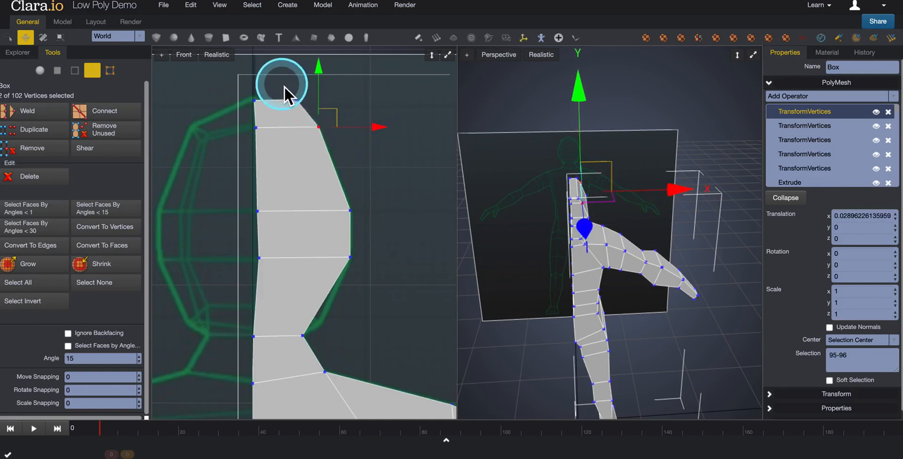
{"action": "left_click_drag", "start_coordinate": [369, 97], "coordinate": [343, 102]}
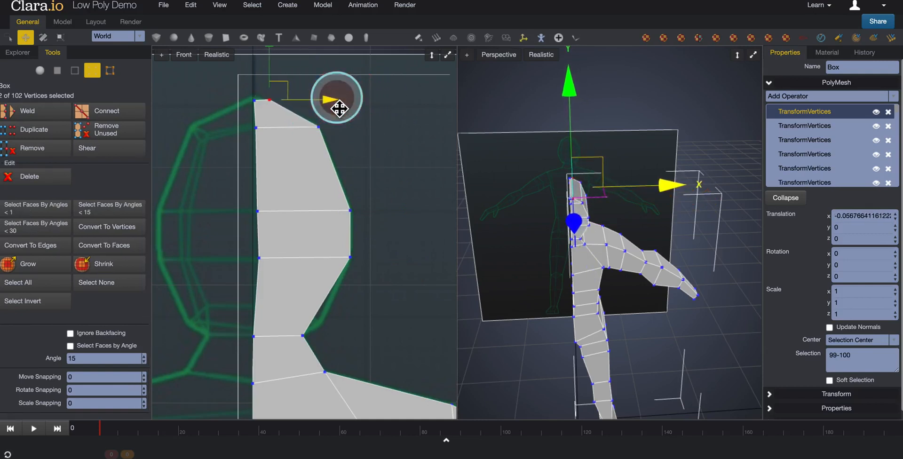
- Raise the crown's two inner vertices by about 0.008 in Y and clear the selection
{"action": "left_click_drag", "start_coordinate": [241, 91], "coordinate": [266, 115]}
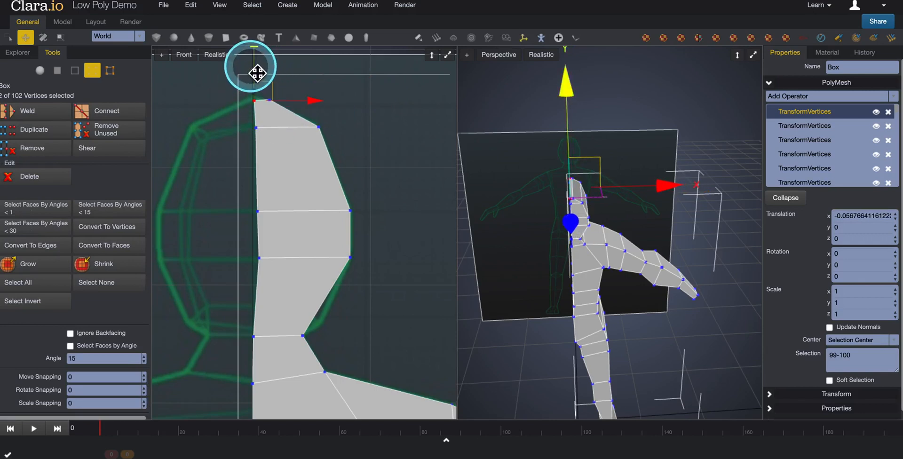
{"action": "left_click_drag", "start_coordinate": [260, 73], "coordinate": [259, 71]}
{"action": "left_click", "coordinate": [252, 156]}
- Move the inner vertices of the three head rows below the crown by about 0.036 in X, then the uppermost pair by -0.039
{"action": "left_click_drag", "start_coordinate": [242, 117], "coordinate": [278, 296]}
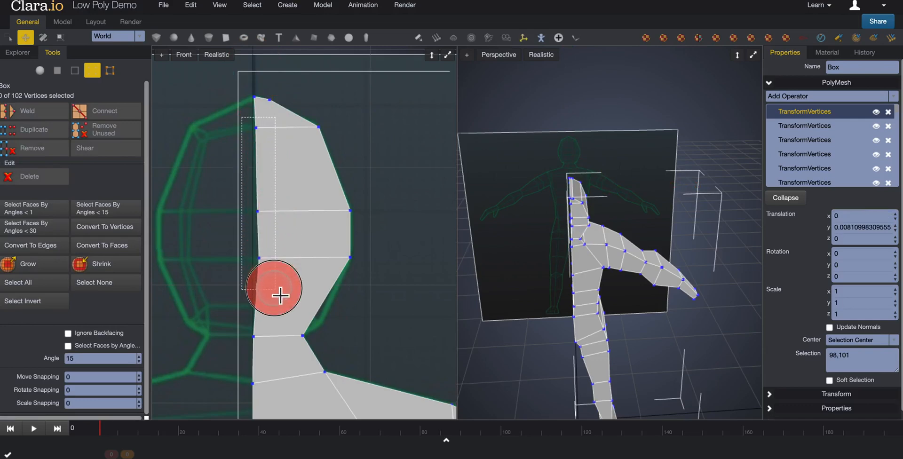
{"action": "left_click_drag", "start_coordinate": [326, 204], "coordinate": [342, 202]}
{"action": "left_click", "coordinate": [249, 193]}
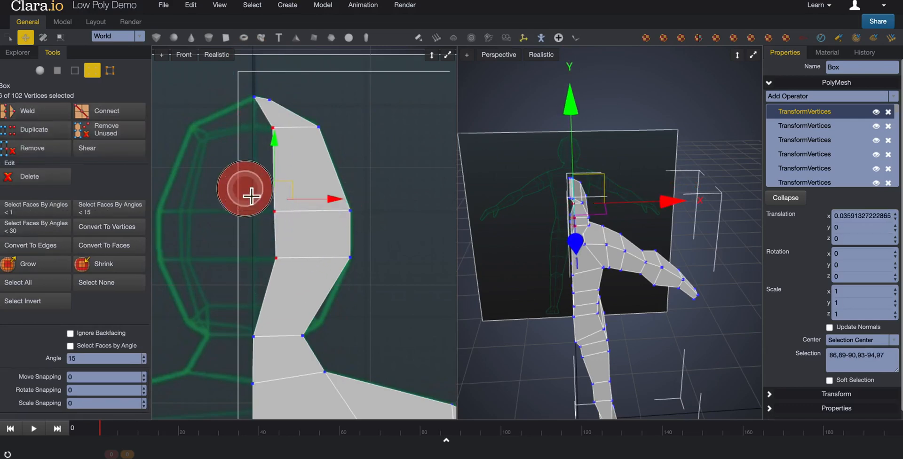
{"action": "left_click_drag", "start_coordinate": [246, 125], "coordinate": [322, 137]}
- Try to move the upper middle row's inner vertices by about -0.043 in X, then reset that X translation to 0
{"action": "left_click_drag", "start_coordinate": [262, 204], "coordinate": [285, 219]}
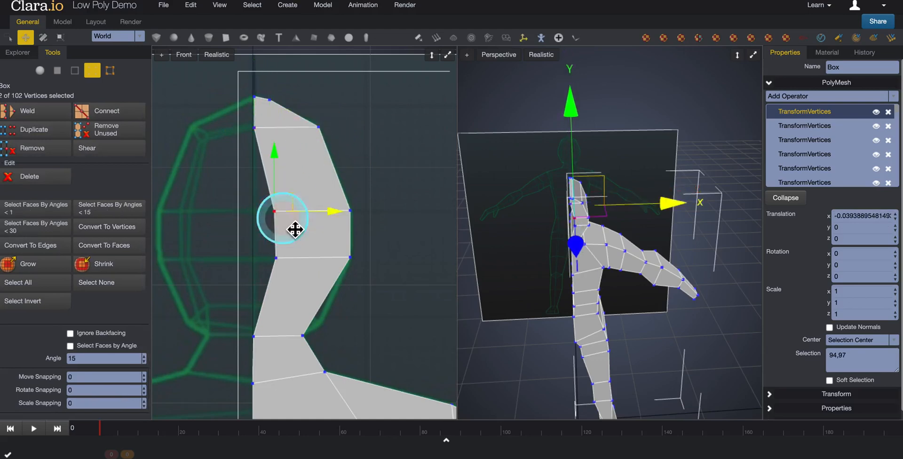
{"action": "left_click_drag", "start_coordinate": [342, 214], "coordinate": [321, 213]}
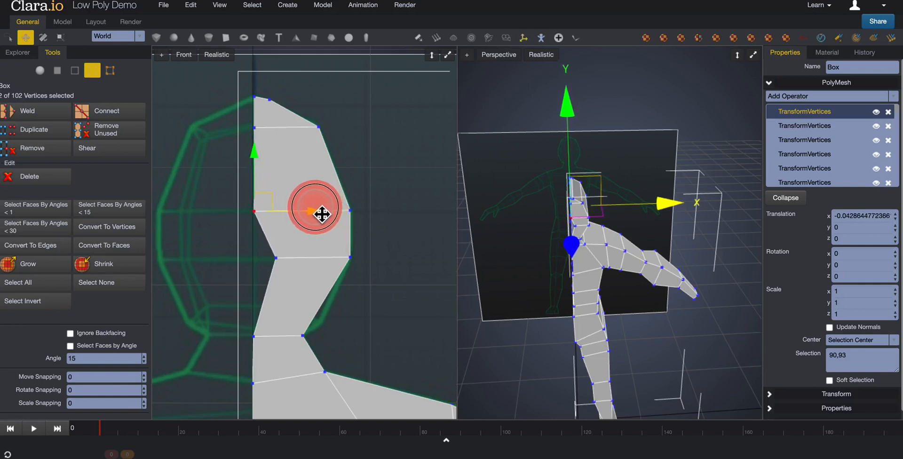
{"action": "left_click", "coordinate": [280, 266]}
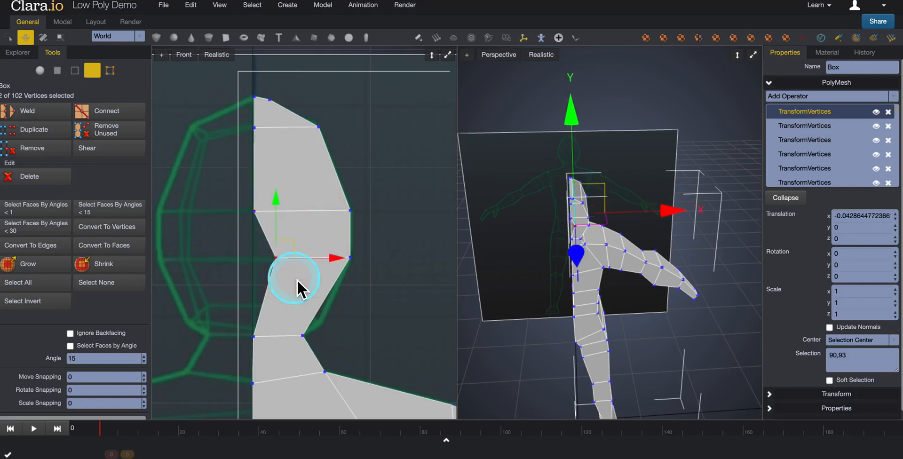
{"action": "left_click", "coordinate": [851, 223]}
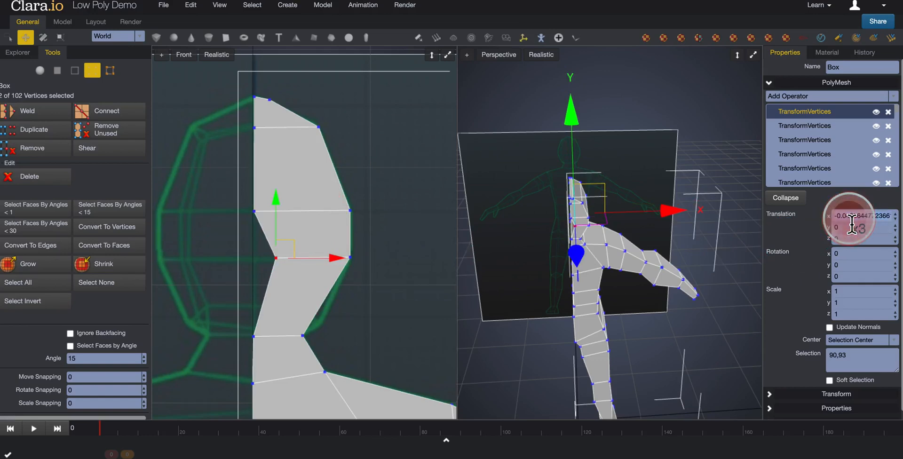
{"action": "type", "text": "0"}
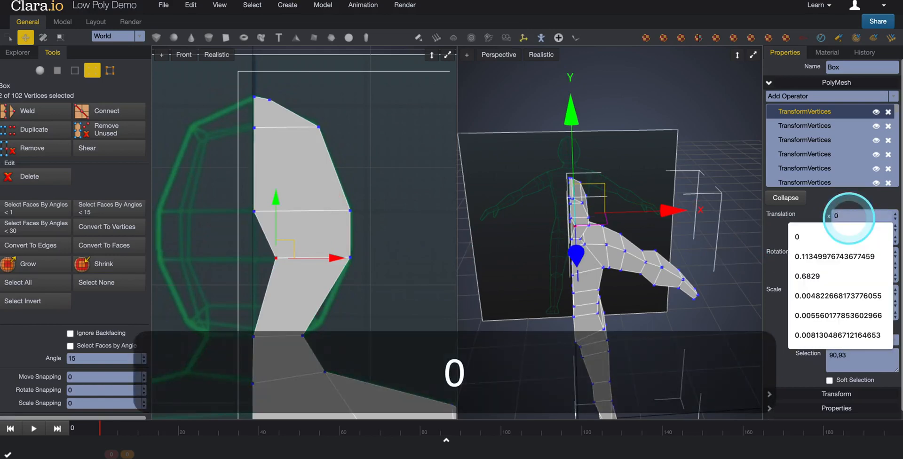
{"action": "key", "text": "Return"}
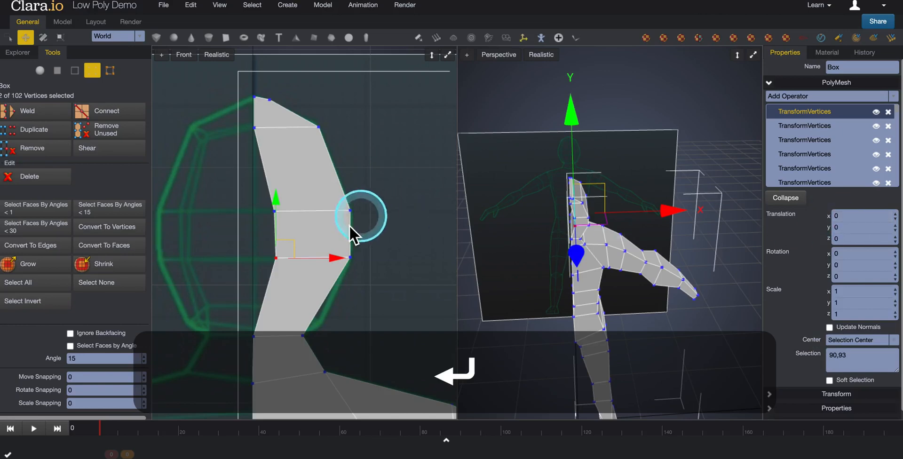
- Move the inner vertices of the two middle head rows together by about -0.045 in X, onto the mid-plane
{"action": "left_click", "coordinate": [369, 241]}
{"action": "left_click_drag", "start_coordinate": [255, 205], "coordinate": [296, 282]}
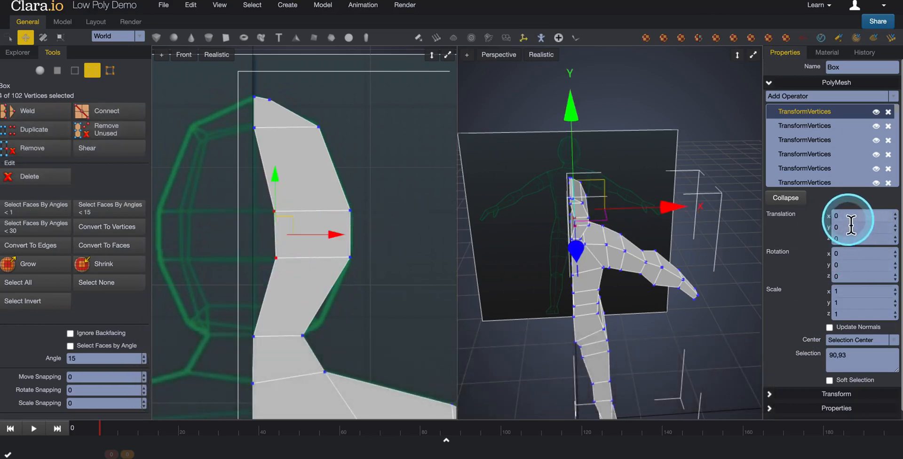
{"action": "left_click", "coordinate": [827, 219]}
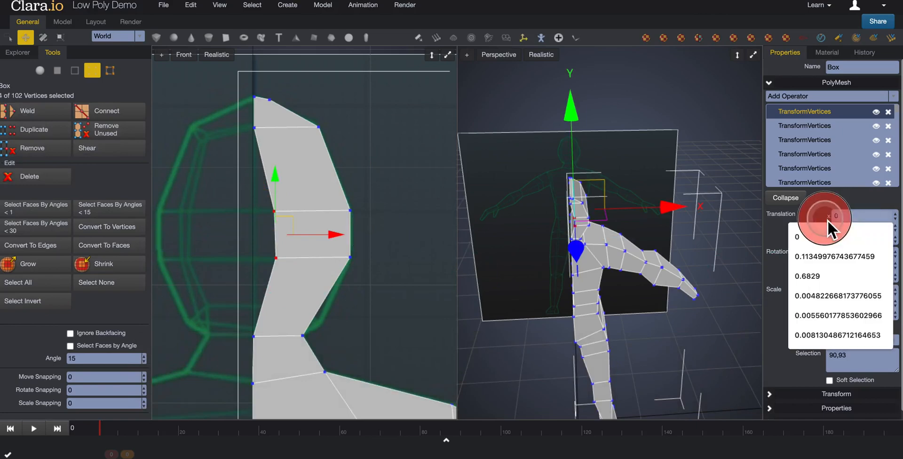
{"action": "type", "text": "0"}
{"action": "key", "text": "Return"}
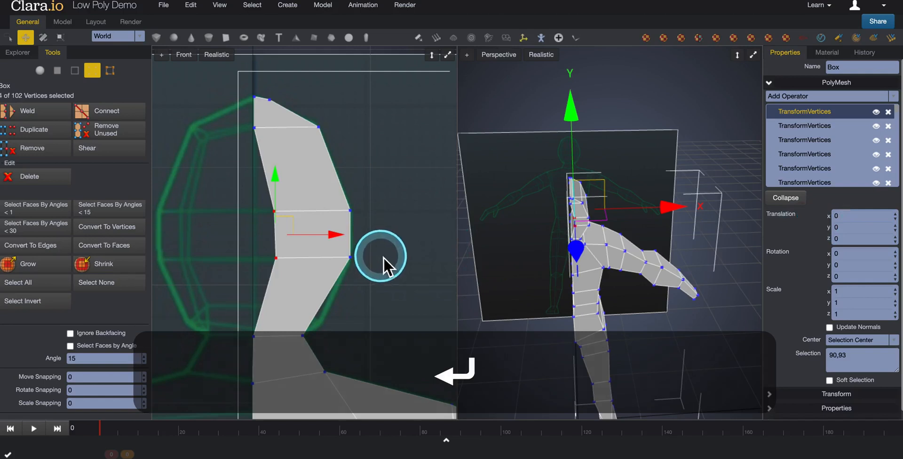
{"action": "left_click_drag", "start_coordinate": [343, 241], "coordinate": [321, 240]}
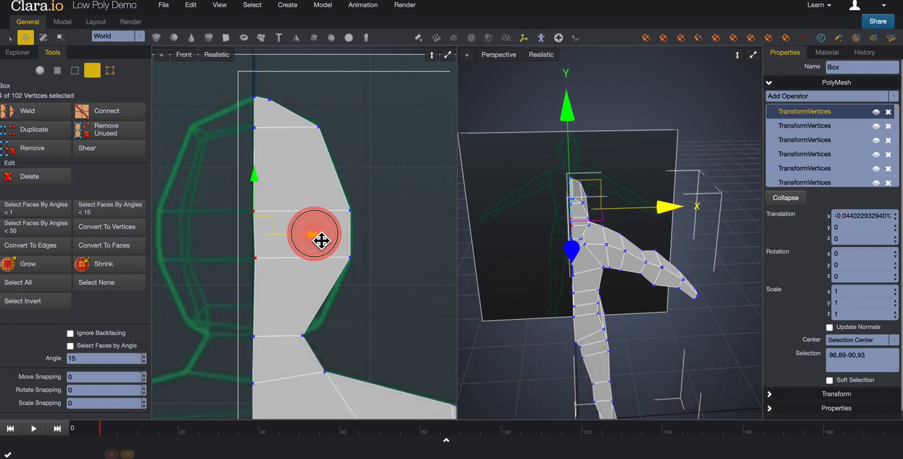
{"action": "left_click_drag", "start_coordinate": [321, 240], "coordinate": [323, 240]}
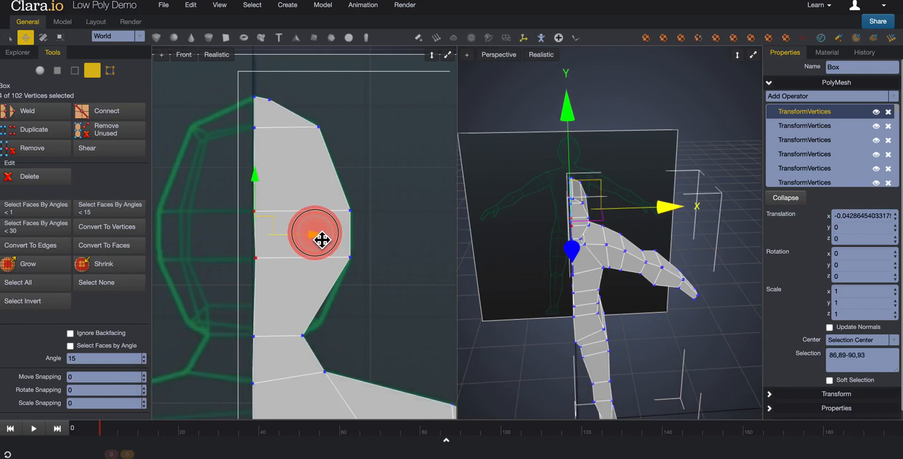
{"action": "left_click_drag", "start_coordinate": [321, 240], "coordinate": [319, 239]}
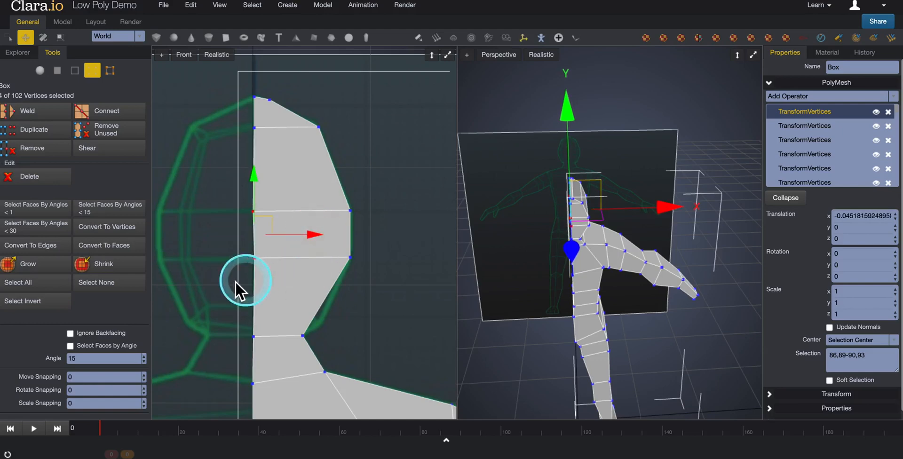
- Move the inner vertices of the lower middle head row by about -0.002 in X and clear the selection
{"action": "left_click", "coordinate": [212, 280]}
{"action": "left_click_drag", "start_coordinate": [244, 263], "coordinate": [306, 295]}
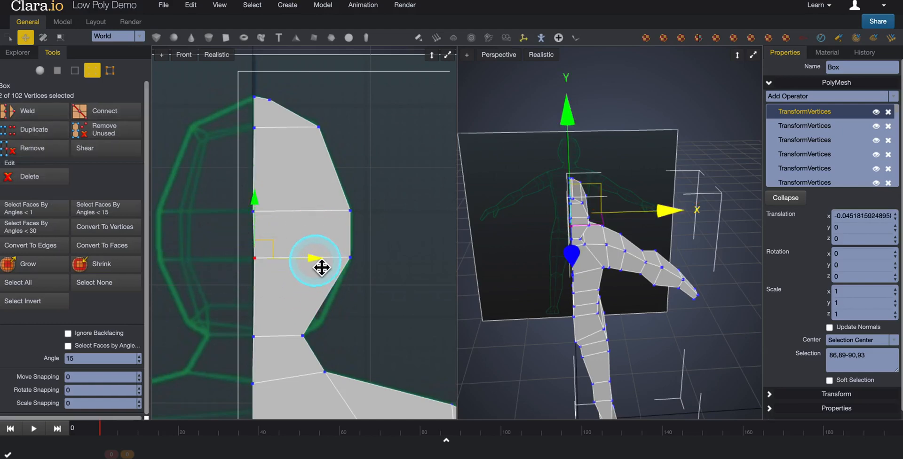
{"action": "left_click_drag", "start_coordinate": [322, 267], "coordinate": [320, 267]}
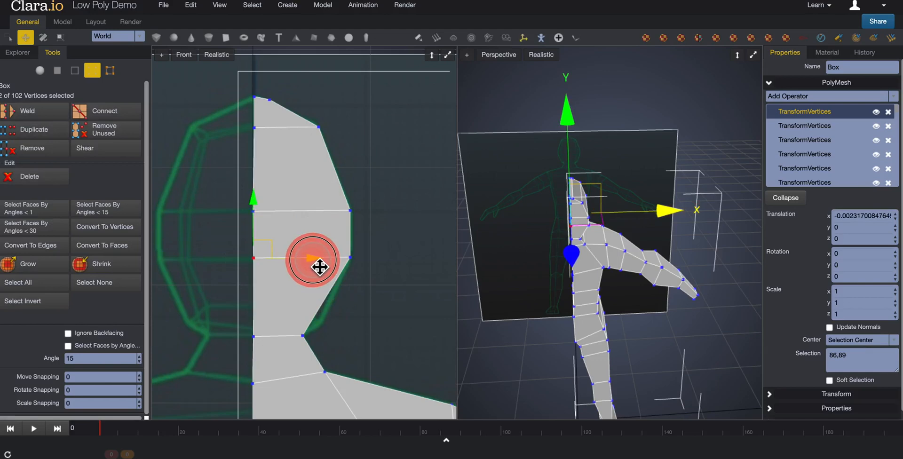
{"action": "left_click_drag", "start_coordinate": [319, 266], "coordinate": [319, 267]}
{"action": "scroll", "coordinate": [424, 287], "scroll_direction": "down", "scroll_amount": 5}
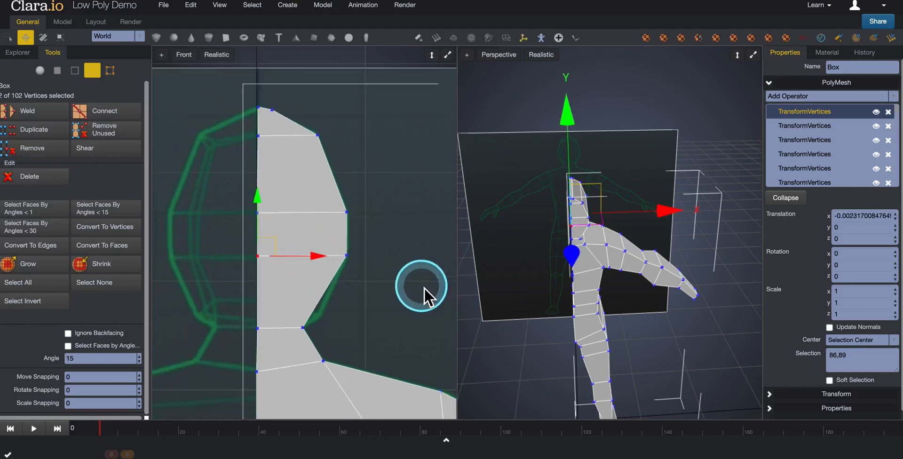
{"action": "scroll", "coordinate": [404, 287], "scroll_direction": "down", "scroll_amount": 3}
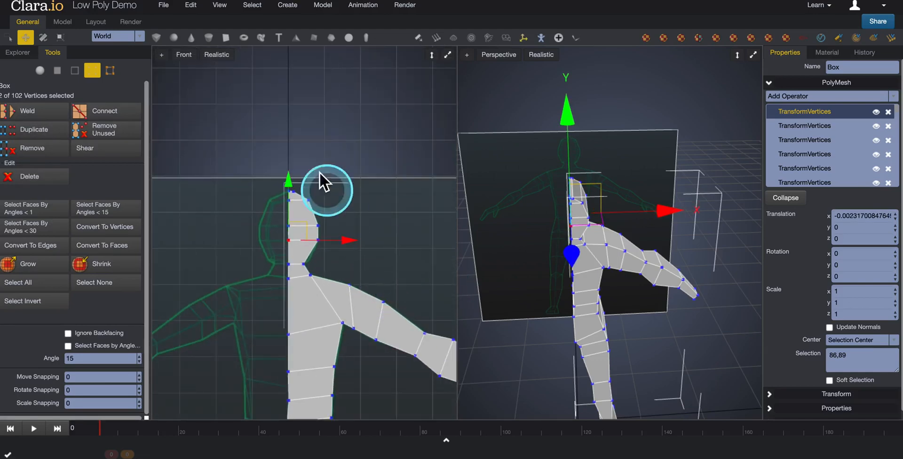
{"action": "left_click", "coordinate": [293, 130]}
- Switch to whole-object mode and examine the full half-body mesh from the front and the side
{"action": "left_click", "coordinate": [40, 70]}
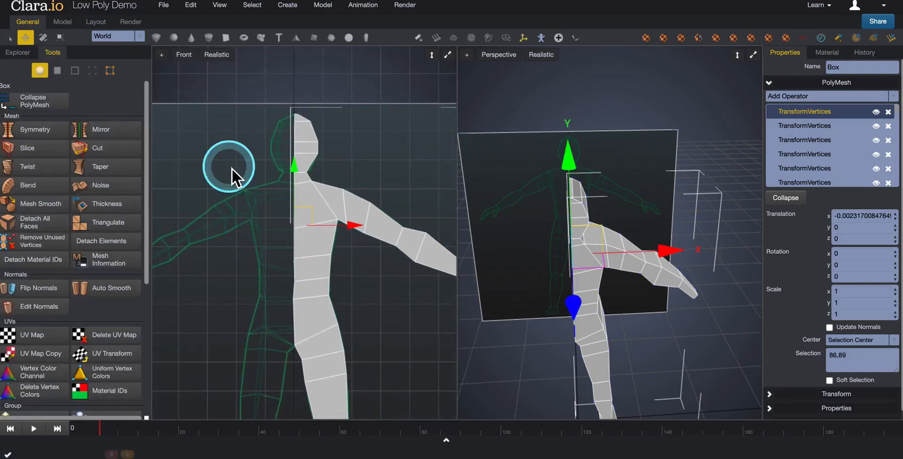
{"action": "key", "text": "a"}
{"action": "key", "text": "a"}
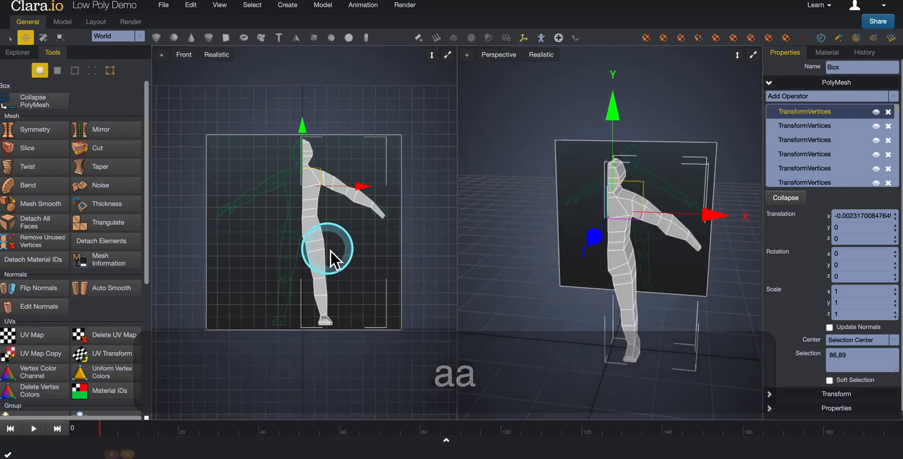
{"action": "scroll", "coordinate": [343, 230], "scroll_direction": "up", "scroll_amount": 3}
{"action": "left_click_drag", "start_coordinate": [618, 265], "coordinate": [568, 271]}
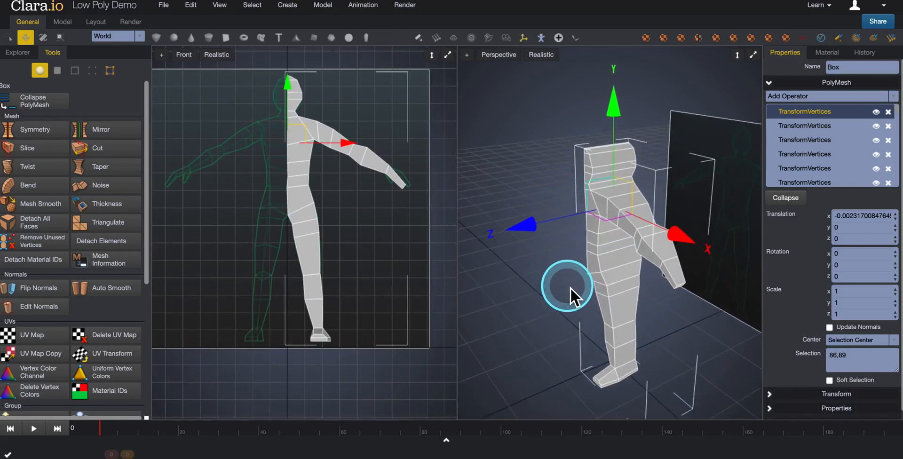
{"action": "left_click_drag", "start_coordinate": [570, 287], "coordinate": [194, 89]}
- Change the front viewport to a top view in wireframe display
{"action": "left_click", "coordinate": [185, 57]}
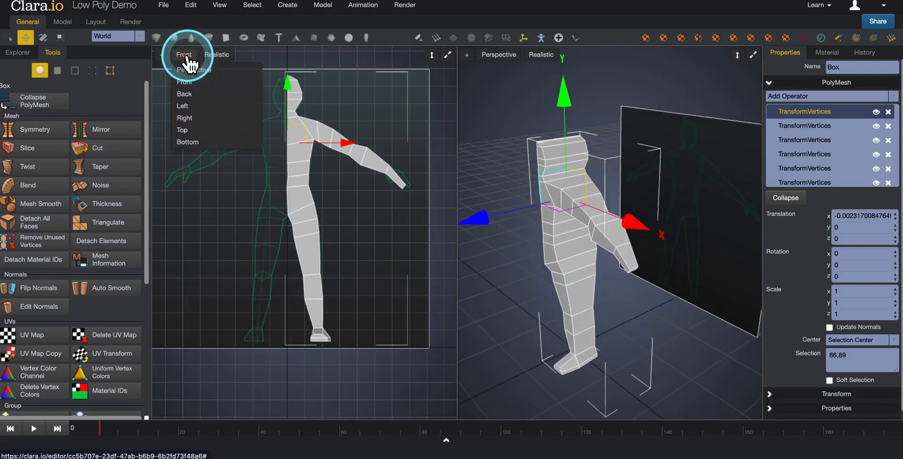
{"action": "left_click", "coordinate": [192, 130]}
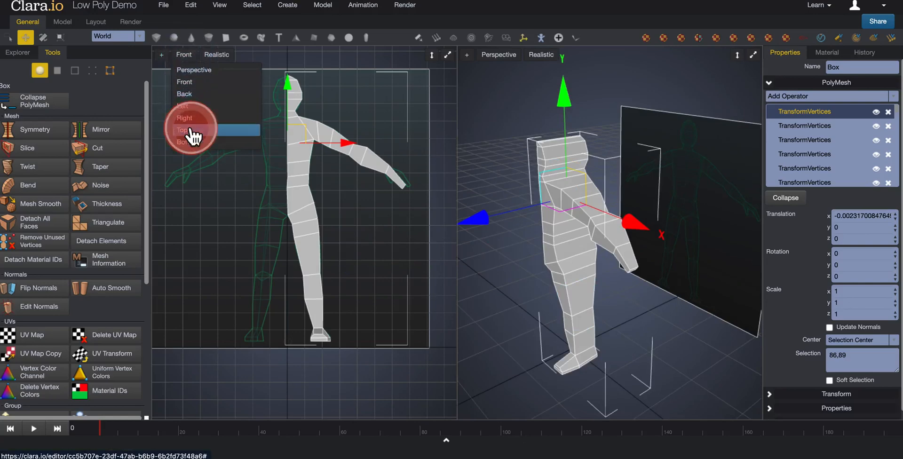
{"action": "middle_click_drag", "start_coordinate": [261, 228], "coordinate": [210, 187]}
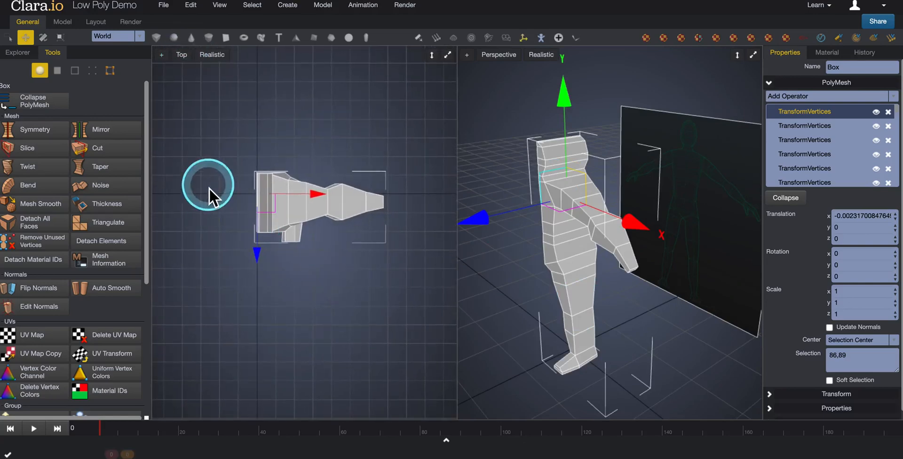
{"action": "left_click", "coordinate": [213, 54]}
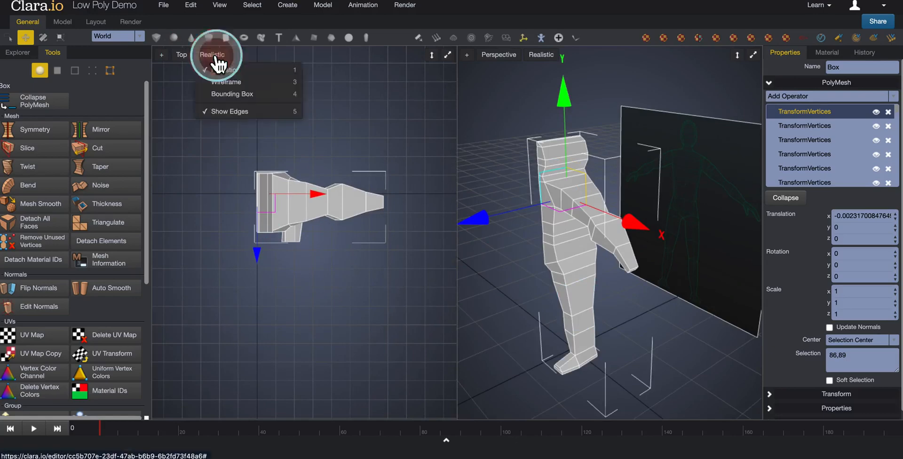
{"action": "left_click", "coordinate": [235, 83]}
{"action": "scroll", "coordinate": [206, 177], "scroll_direction": "up", "scroll_amount": 5}
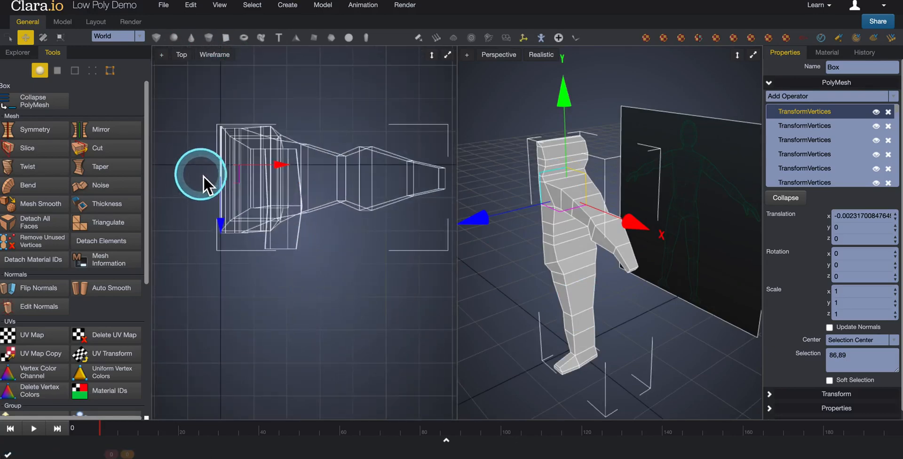
{"action": "scroll", "coordinate": [205, 182], "scroll_direction": "down", "scroll_amount": 2}
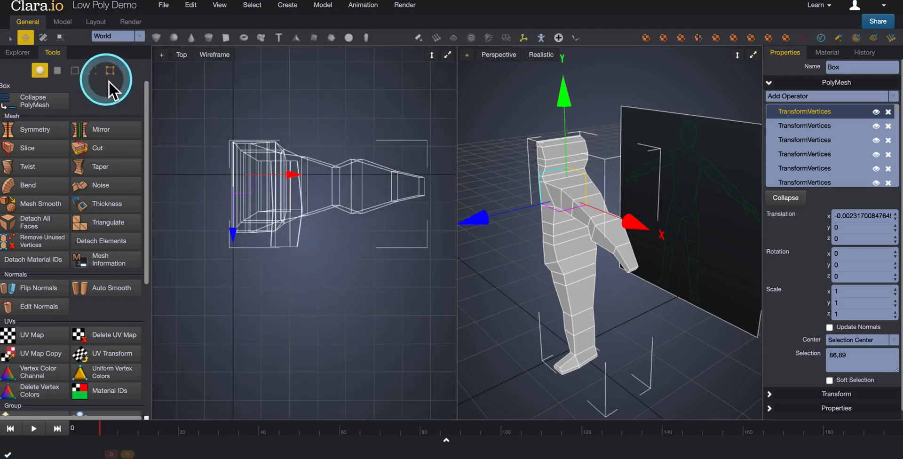
- Select all back-side vertices of the mesh in the top view and move them by about 0.032 in Z
{"action": "left_click", "coordinate": [93, 72]}
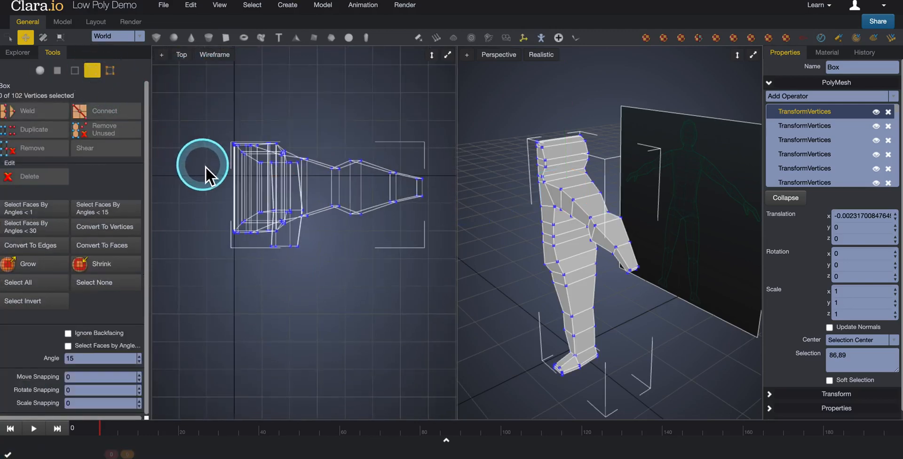
{"action": "scroll", "coordinate": [205, 167], "scroll_direction": "down", "scroll_amount": 1}
{"action": "left_click", "coordinate": [207, 121]}
{"action": "left_click_drag", "start_coordinate": [274, 177], "coordinate": [437, 200]}
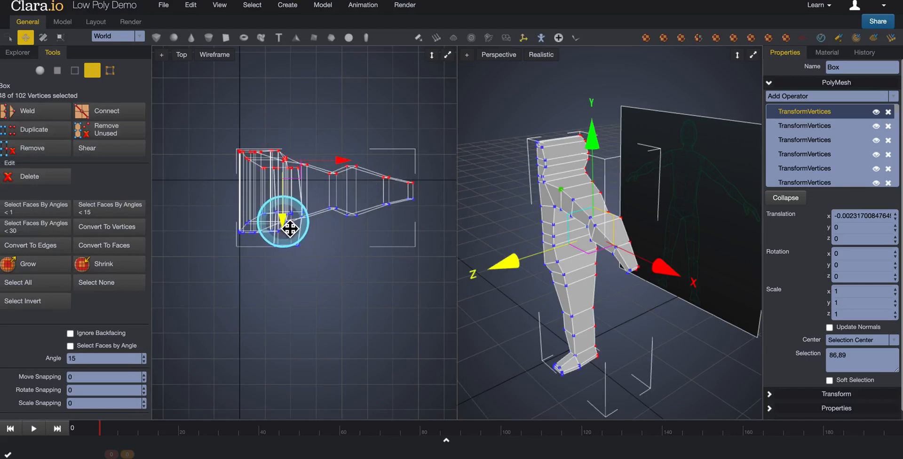
{"action": "left_click_drag", "start_coordinate": [289, 229], "coordinate": [286, 227]}
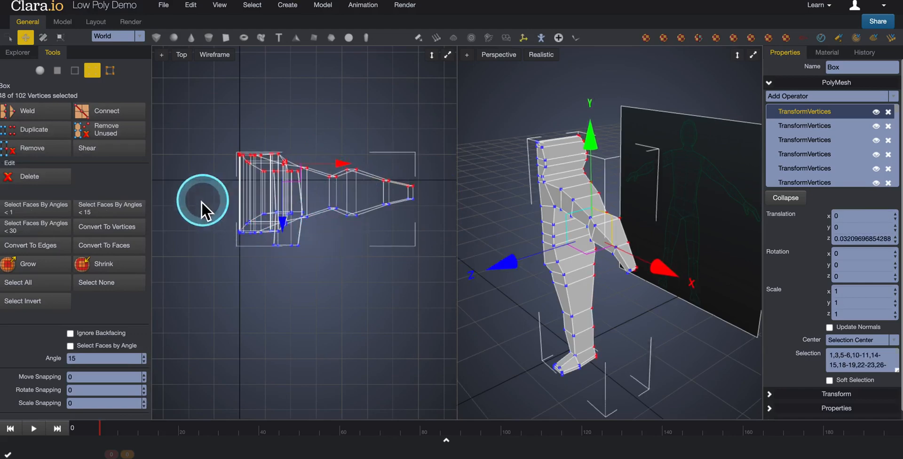
- Move the back-side vertices, excluding those at the tip of the hand, by about 0.043 in Z
{"action": "left_click", "coordinate": [218, 170]}
{"action": "left_click_drag", "start_coordinate": [231, 149], "coordinate": [398, 193]}
{"action": "left_click_drag", "start_coordinate": [287, 225], "coordinate": [287, 232]}
- Move the back-side vertices up to the forearm, excluding the hand, by about 0.086 in Z and clear the selection
{"action": "left_click", "coordinate": [207, 178]}
{"action": "left_click_drag", "start_coordinate": [220, 131], "coordinate": [375, 199]}
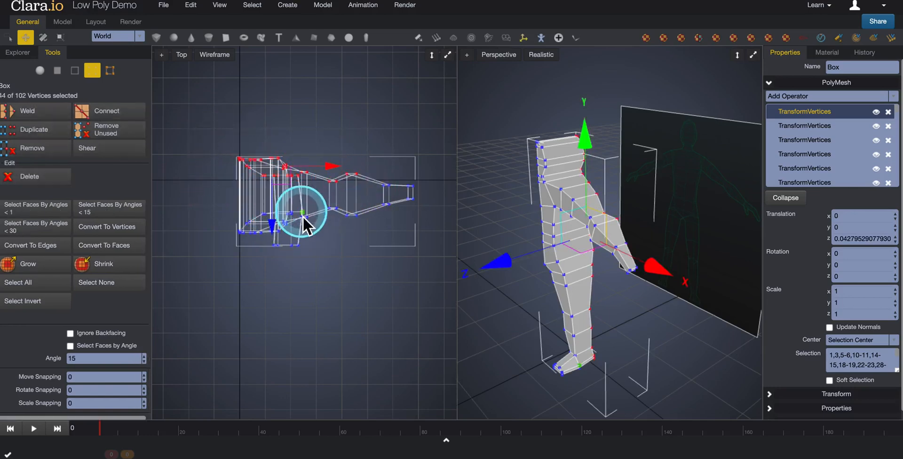
{"action": "left_click_drag", "start_coordinate": [277, 228], "coordinate": [278, 236]}
{"action": "left_click", "coordinate": [362, 141]}
- Change the wireframe viewport from the top view to the left view to show the body's profile
{"action": "right_click_drag", "start_coordinate": [526, 233], "coordinate": [484, 227]}
{"action": "scroll", "coordinate": [242, 224], "scroll_direction": "up", "scroll_amount": 1}
{"action": "scroll", "coordinate": [242, 224], "scroll_direction": "up", "scroll_amount": 1}
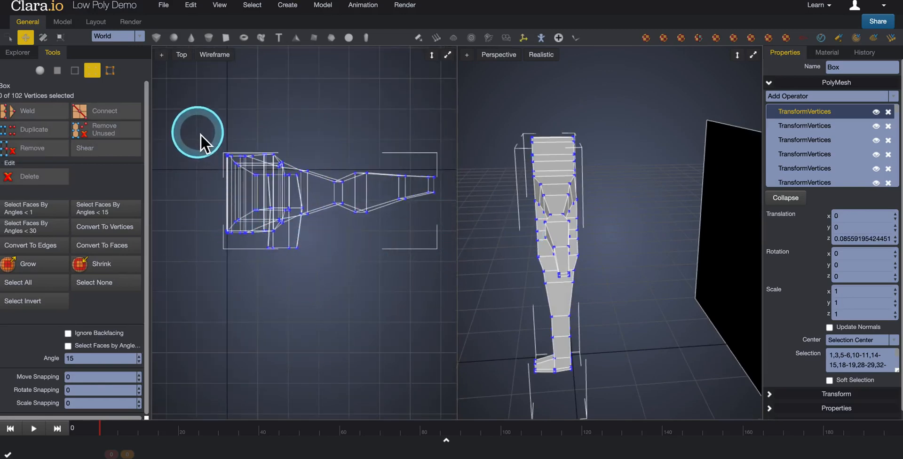
{"action": "left_click", "coordinate": [216, 59]}
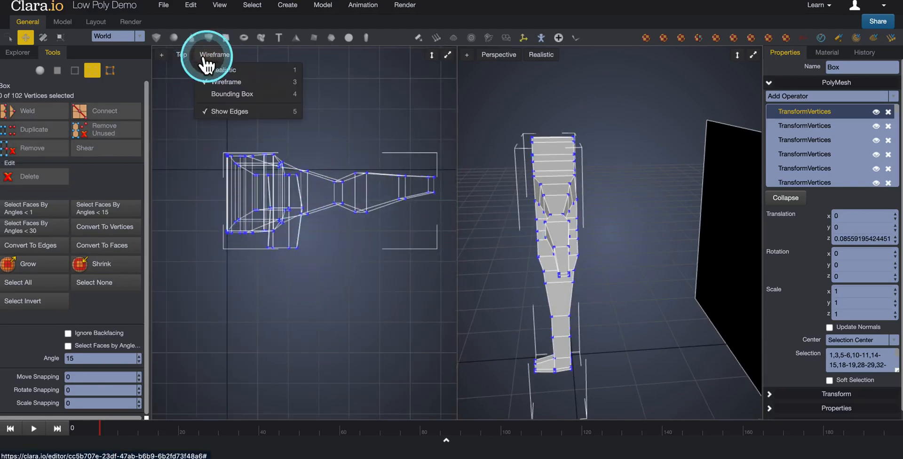
{"action": "left_click", "coordinate": [184, 57]}
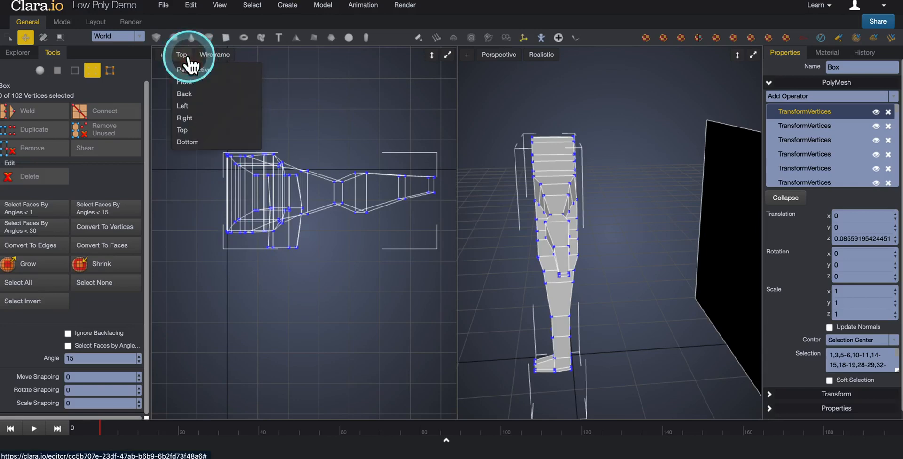
{"action": "left_click", "coordinate": [183, 105]}
{"action": "middle_click_drag", "start_coordinate": [261, 256], "coordinate": [253, 232]}
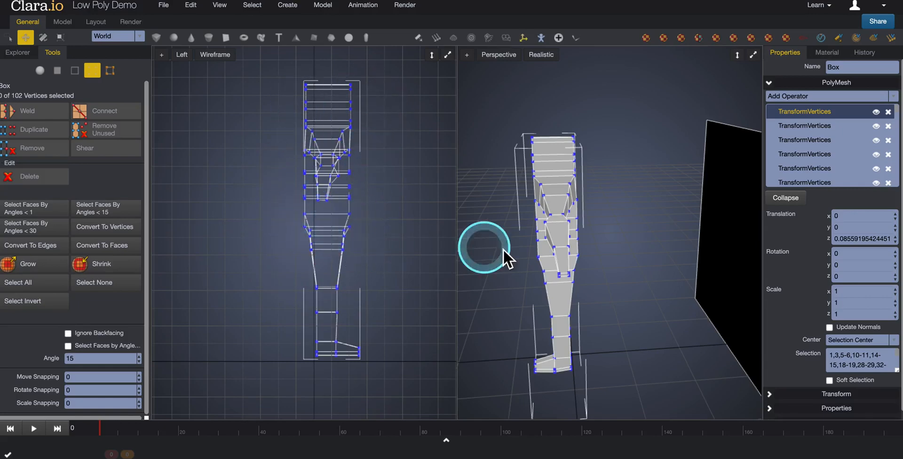
- Switch to face selection and select the mesh's inner-side faces along the mid-plane of the head, from the top face down to the neck
{"action": "middle_click_drag", "start_coordinate": [563, 194], "coordinate": [515, 193]}
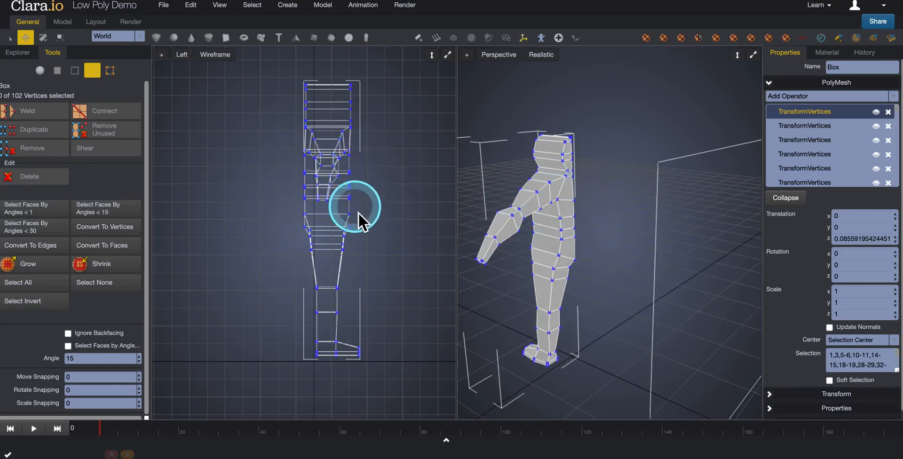
{"action": "right_click_drag", "start_coordinate": [515, 272], "coordinate": [640, 270]}
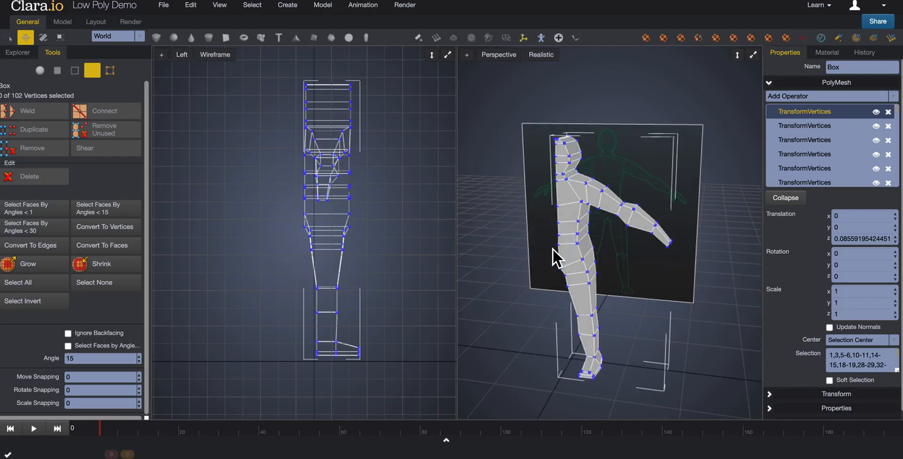
{"action": "right_click_drag", "start_coordinate": [549, 259], "coordinate": [594, 263]}
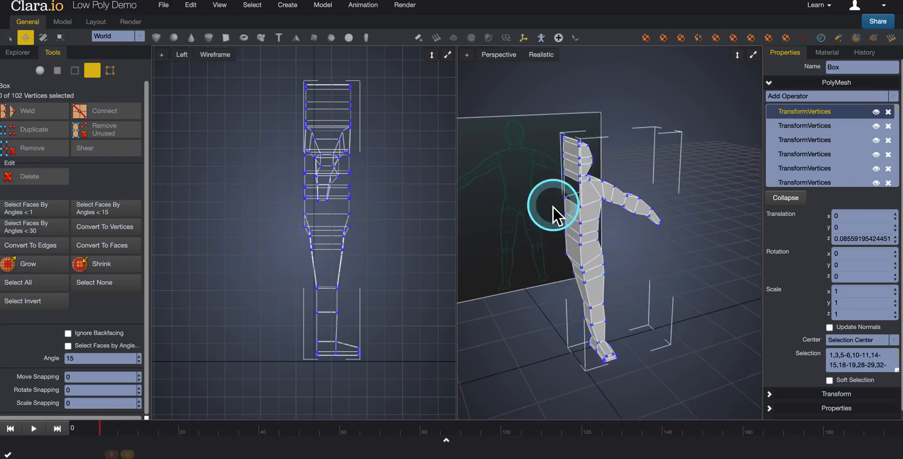
{"action": "right_click_drag", "start_coordinate": [545, 238], "coordinate": [583, 239]}
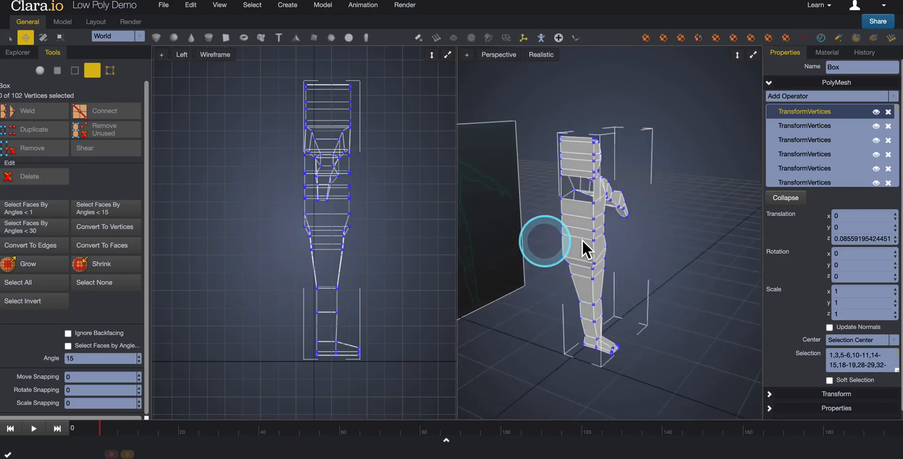
{"action": "scroll", "coordinate": [568, 244], "scroll_direction": "up", "scroll_amount": 3}
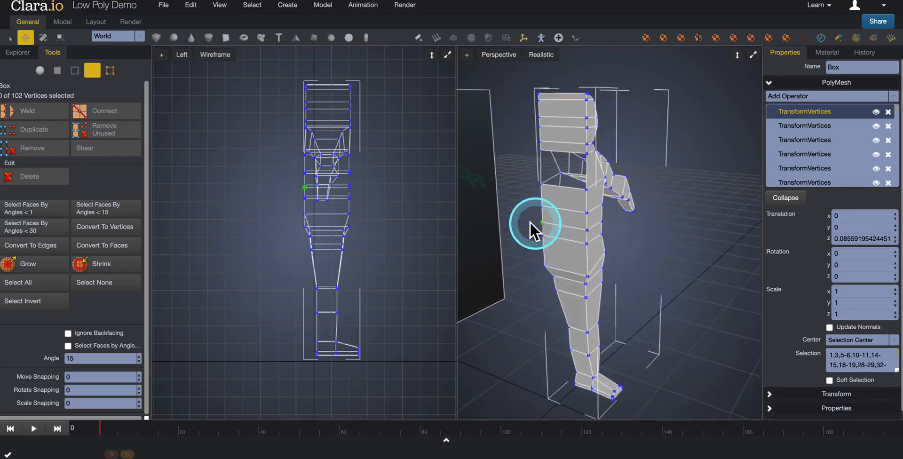
{"action": "left_click", "coordinate": [55, 72]}
{"action": "right_click_drag", "start_coordinate": [511, 261], "coordinate": [550, 193]}
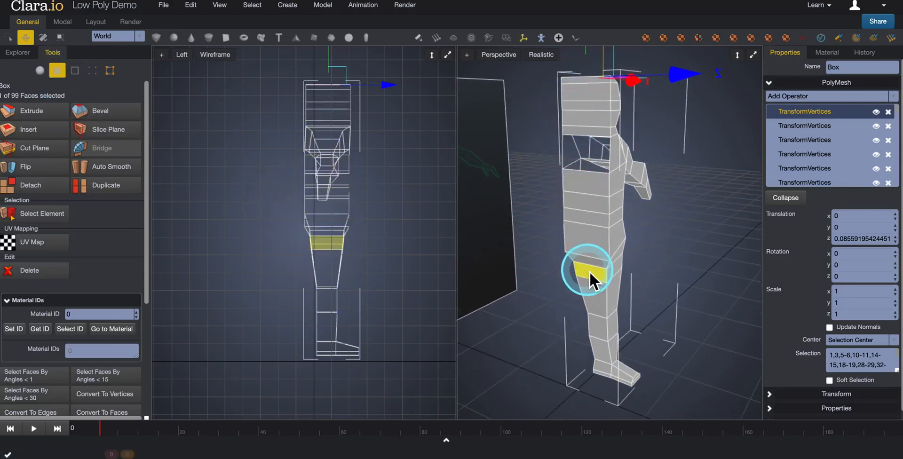
{"action": "mouse_move", "coordinate": [540, 287]}
{"action": "middle_mouse_down"}
{"action": "mouse_move", "coordinate": [559, 263]}
{"action": "mouse_move", "coordinate": [547, 289]}
{"action": "mouse_move", "coordinate": [546, 281]}
{"action": "middle_mouse_up"}
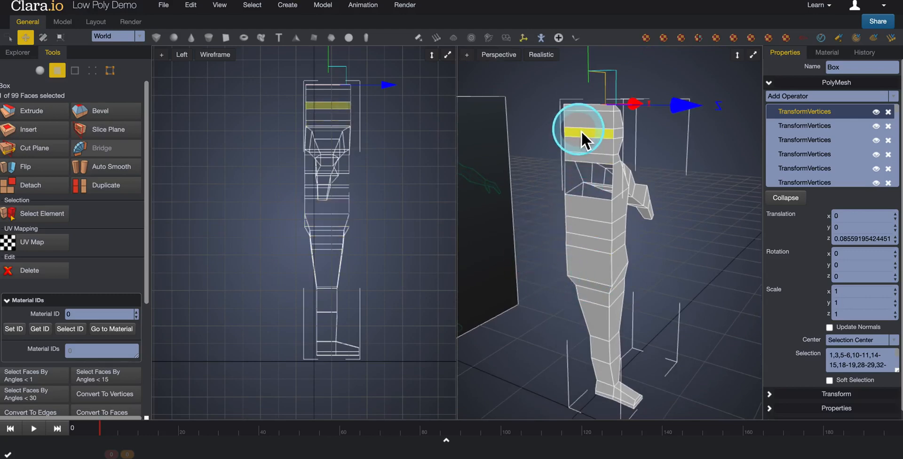
{"action": "left_click", "coordinate": [593, 111]}
{"action": "mouse_move", "coordinate": [568, 202]}
{"action": "right_mouse_down"}
{"action": "mouse_move", "coordinate": [533, 202]}
{"action": "mouse_move", "coordinate": [551, 203]}
{"action": "right_mouse_up"}
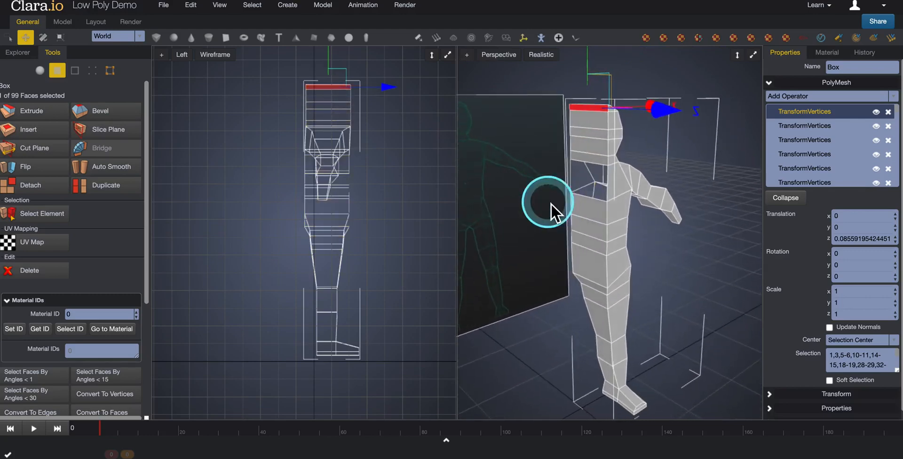
{"action": "left_click", "coordinate": [587, 126], "text": "shift"}
{"action": "left_click", "coordinate": [591, 137], "text": "shift"}
{"action": "left_click", "coordinate": [591, 143], "text": "shift"}
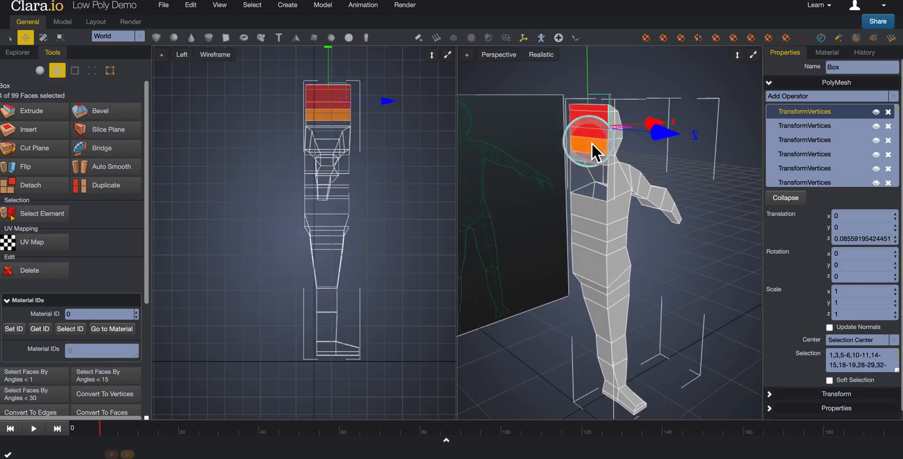
{"action": "left_click", "coordinate": [592, 157], "text": "shift"}
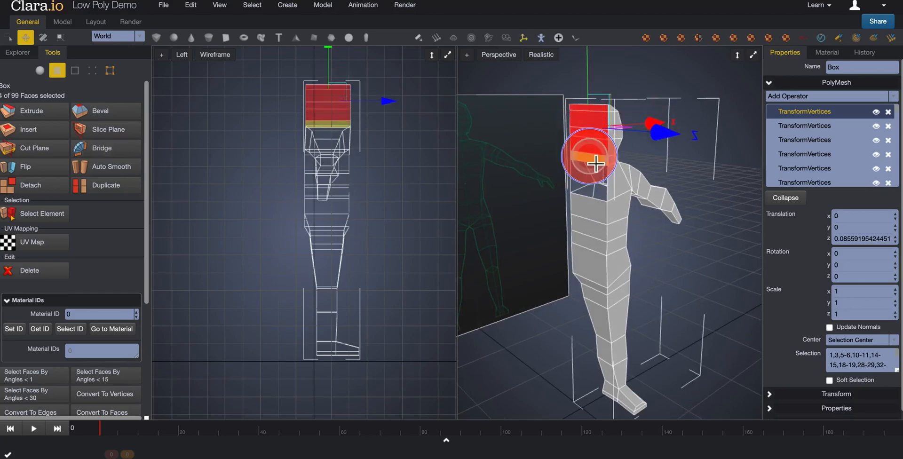
- Add the inner-side torso faces from the chest down to the hip to the face selection
{"action": "left_click", "coordinate": [587, 212], "text": "shift"}
{"action": "left_click", "coordinate": [588, 236], "text": "shift"}
{"action": "left_click", "coordinate": [588, 247], "text": "shift"}
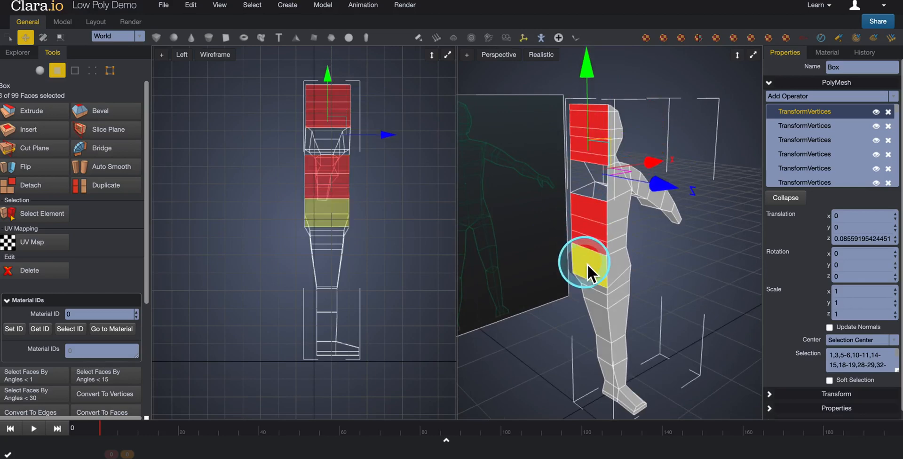
{"action": "left_click", "coordinate": [586, 263], "text": "shift"}
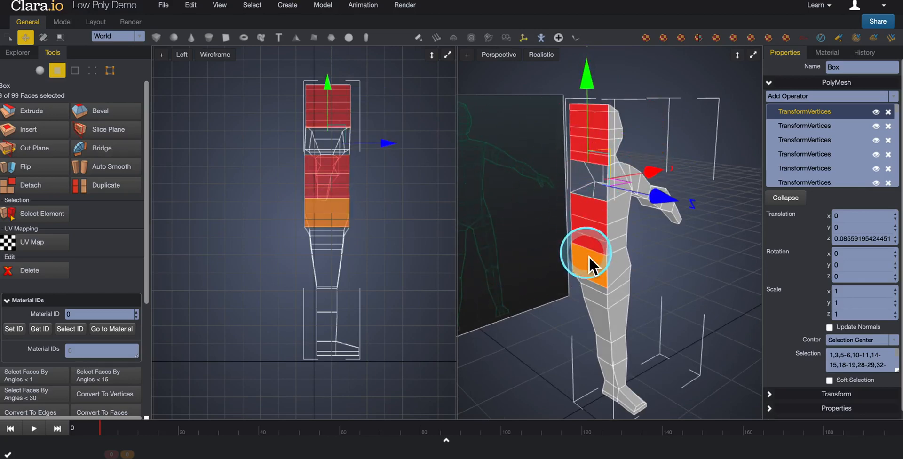
{"action": "middle_click_drag", "start_coordinate": [556, 239], "coordinate": [497, 239]}
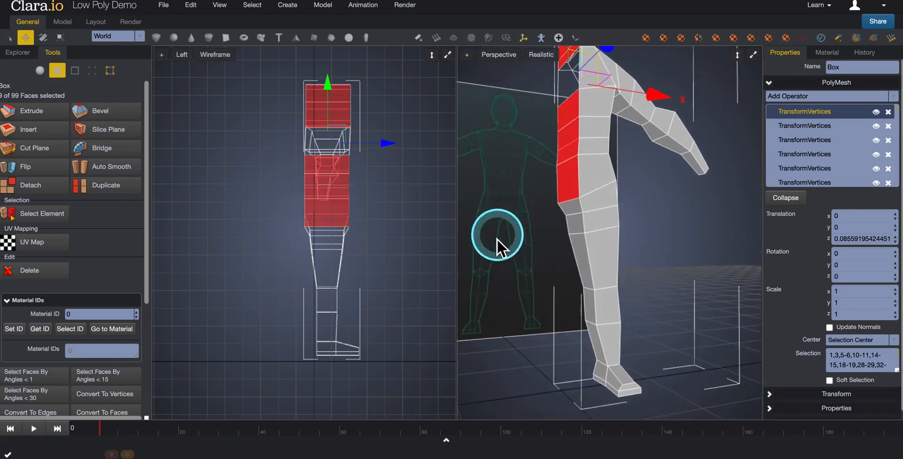
- Change the wireframe viewport to the front view with Realistic shading to compare the mesh with the reference
{"action": "left_click", "coordinate": [181, 54]}
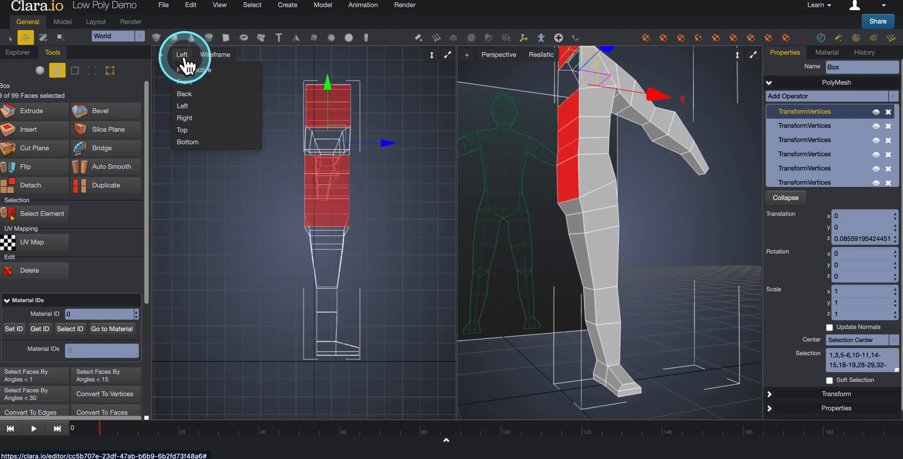
{"action": "left_click", "coordinate": [192, 83]}
{"action": "middle_click_drag", "start_coordinate": [252, 213], "coordinate": [253, 269]}
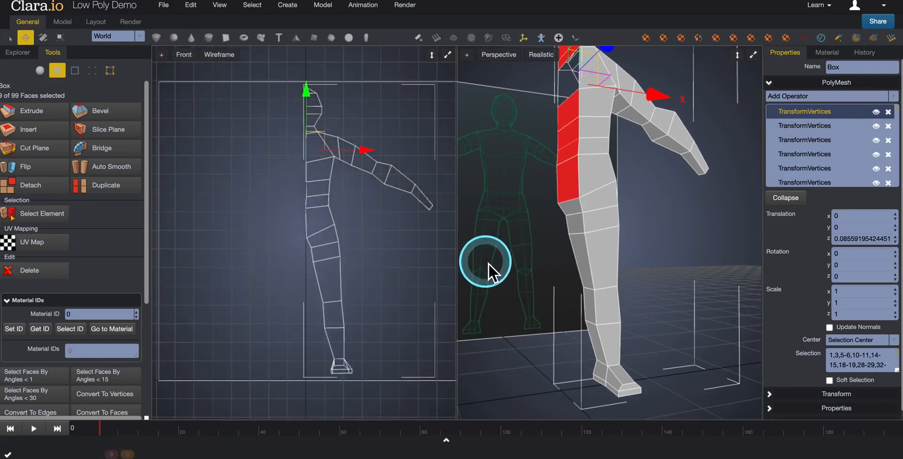
{"action": "middle_click_drag", "start_coordinate": [515, 237], "coordinate": [516, 251]}
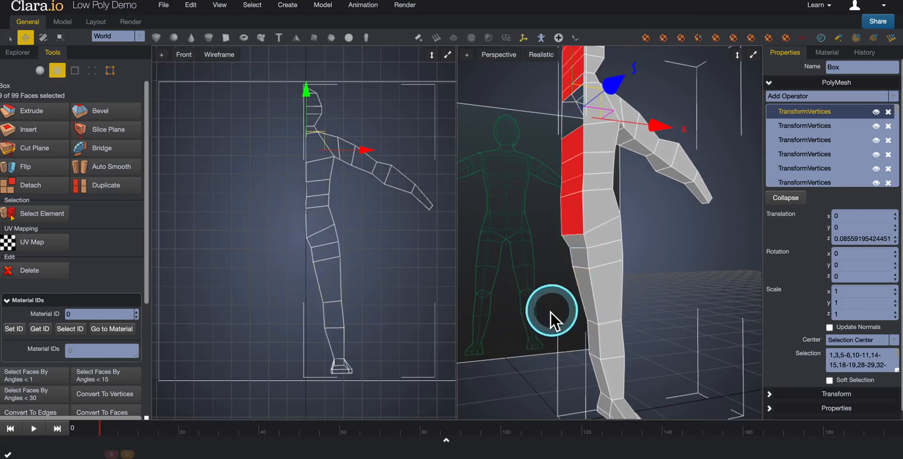
{"action": "scroll", "coordinate": [339, 249], "scroll_direction": "down", "scroll_amount": 1}
{"action": "left_click", "coordinate": [218, 55]}
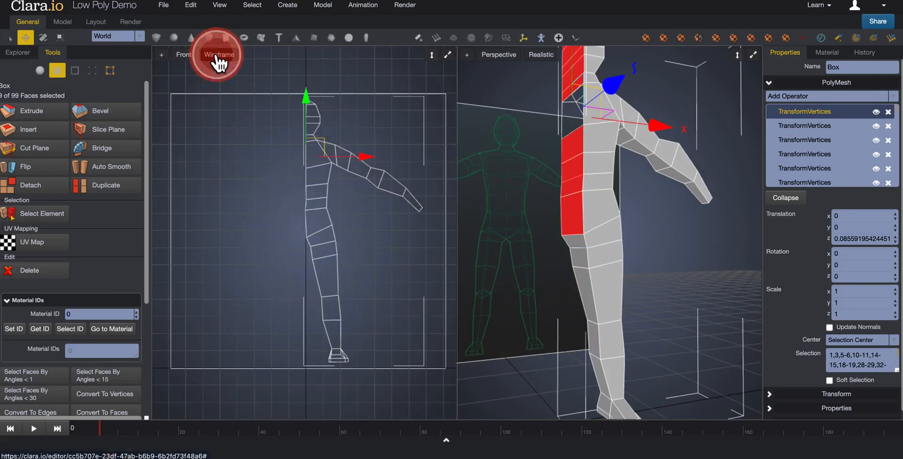
{"action": "left_click", "coordinate": [230, 70]}
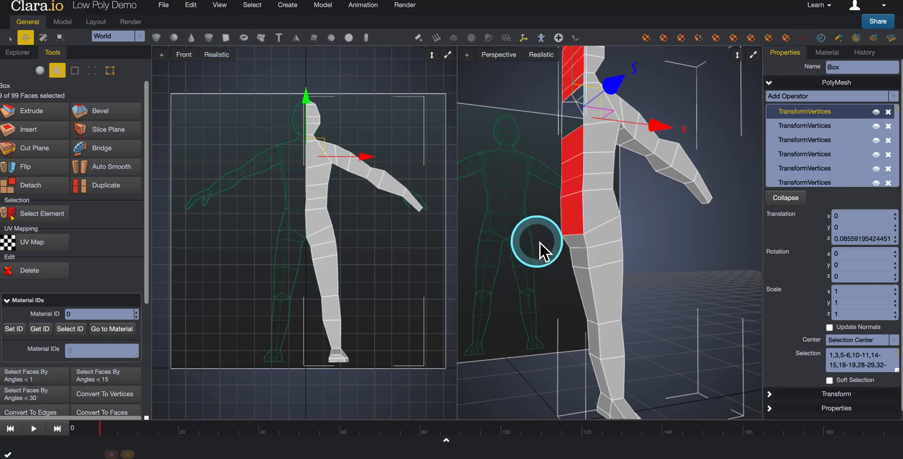
{"action": "middle_click_drag", "start_coordinate": [514, 222], "coordinate": [532, 269]}
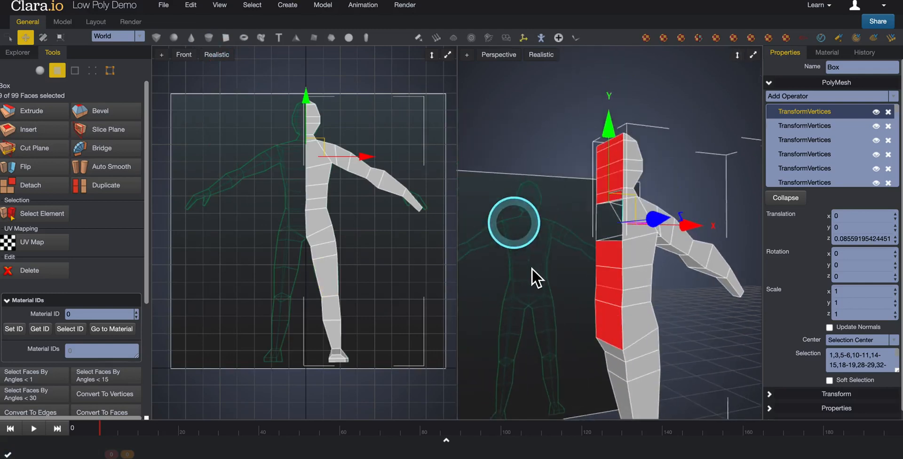
- Delete the selected inner-side faces of the head and torso
{"action": "right_click", "coordinate": [603, 258]}
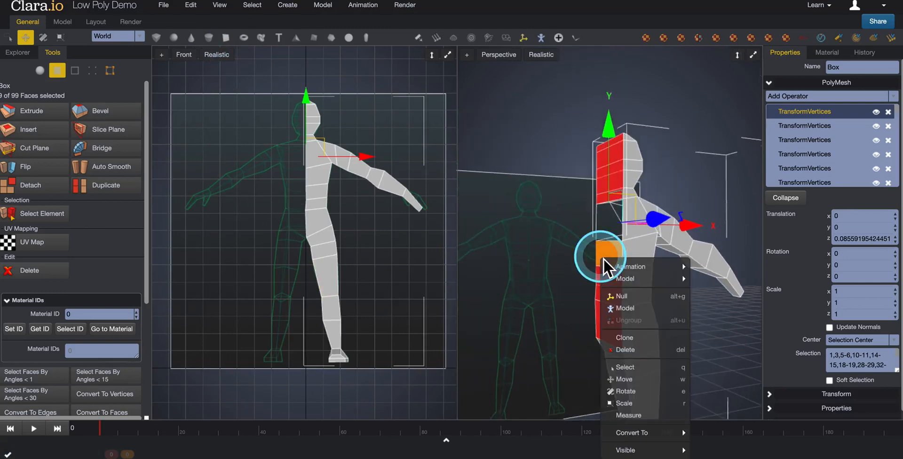
{"action": "left_click", "coordinate": [624, 349]}
{"action": "middle_click_drag", "start_coordinate": [558, 266], "coordinate": [535, 223]}
{"action": "scroll", "coordinate": [534, 256], "scroll_direction": "down", "scroll_amount": 4}
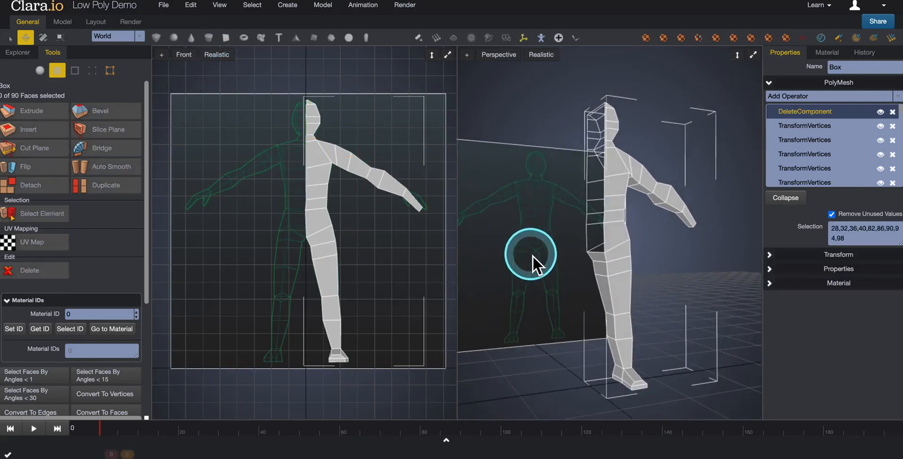
- Try to move the narrow back face of the hand by about -0.075 in Z, and undo the move
{"action": "right_click_drag", "start_coordinate": [529, 241], "coordinate": [524, 260]}
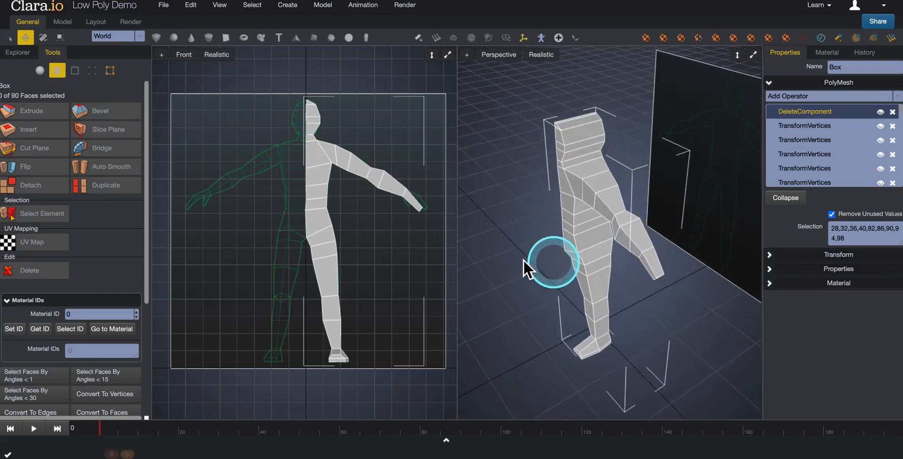
{"action": "scroll", "coordinate": [565, 273], "scroll_direction": "up", "scroll_amount": 4}
{"action": "left_click", "coordinate": [575, 281]}
{"action": "scroll", "coordinate": [583, 282], "scroll_direction": "up", "scroll_amount": 2}
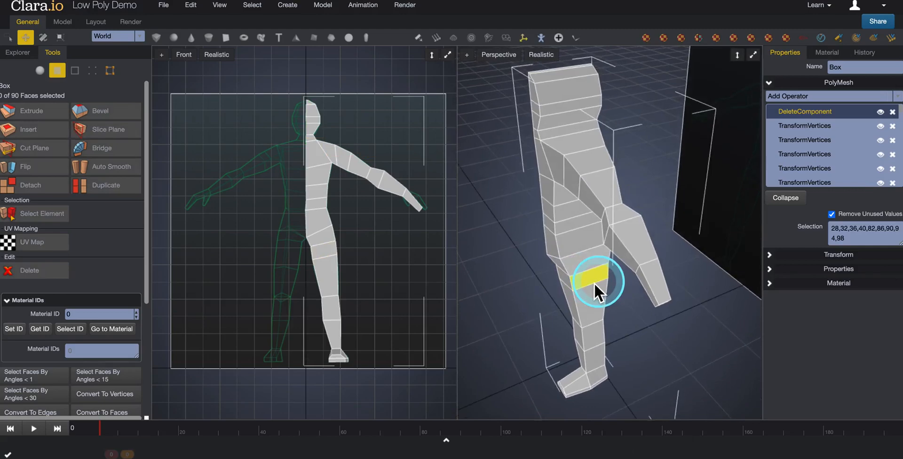
{"action": "right_click_drag", "start_coordinate": [594, 283], "coordinate": [591, 283]}
{"action": "right_click_drag", "start_coordinate": [628, 314], "coordinate": [619, 312]}
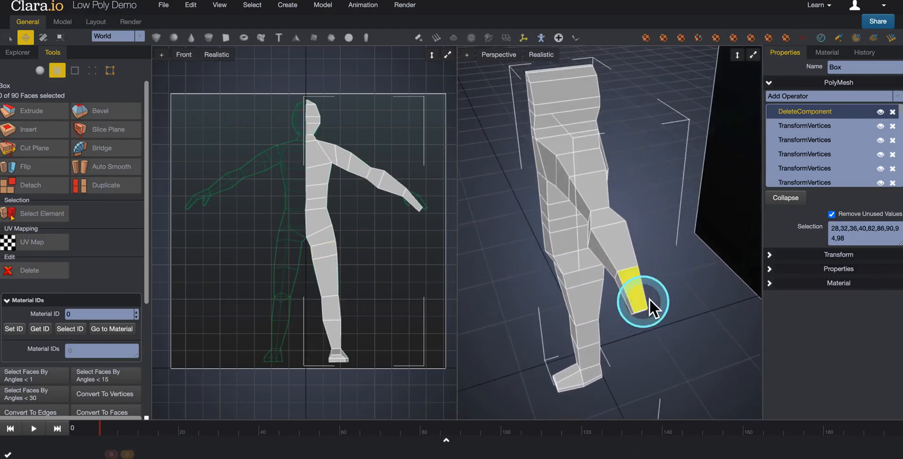
{"action": "left_click", "coordinate": [631, 279]}
{"action": "left_click", "coordinate": [627, 297]}
{"action": "scroll", "coordinate": [618, 332], "scroll_direction": "up", "scroll_amount": 3}
{"action": "left_click_drag", "start_coordinate": [619, 333], "coordinate": [615, 293]}
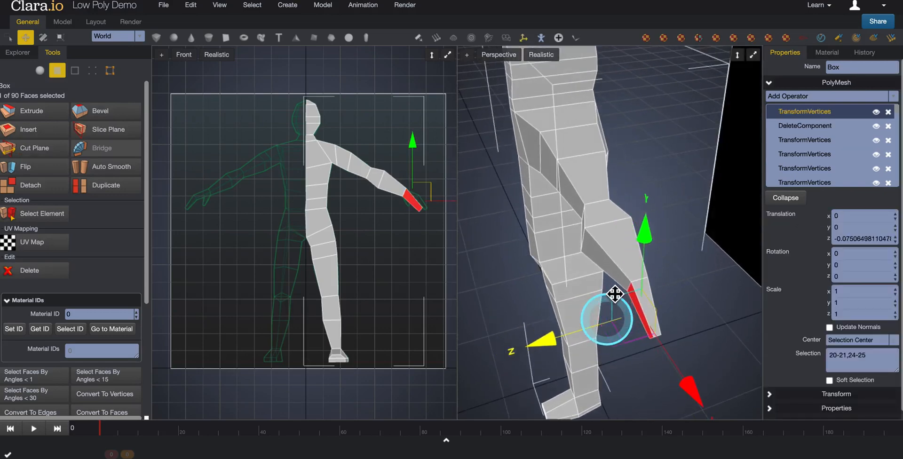
{"action": "key", "text": "super+z"}
{"action": "scroll", "coordinate": [694, 254], "scroll_direction": "down", "scroll_amount": 3}
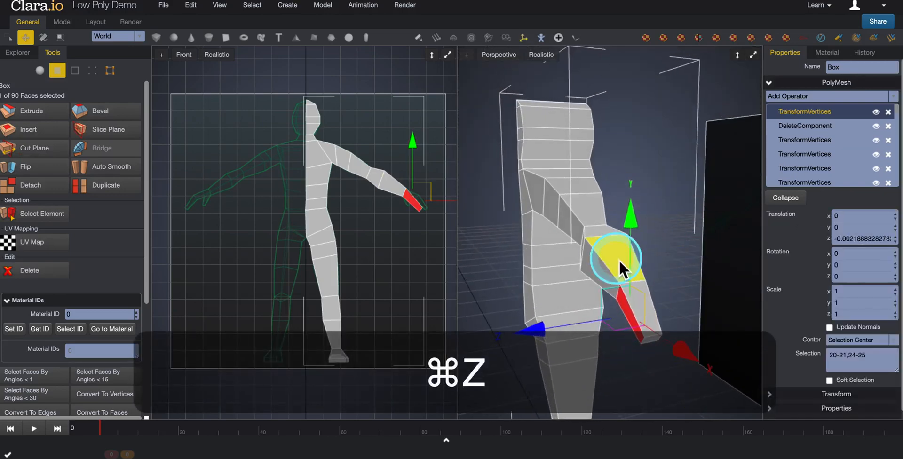
- Switch to edge selection, try to move an edge at the tip of the hand, and undo the move
{"action": "left_click", "coordinate": [75, 71]}
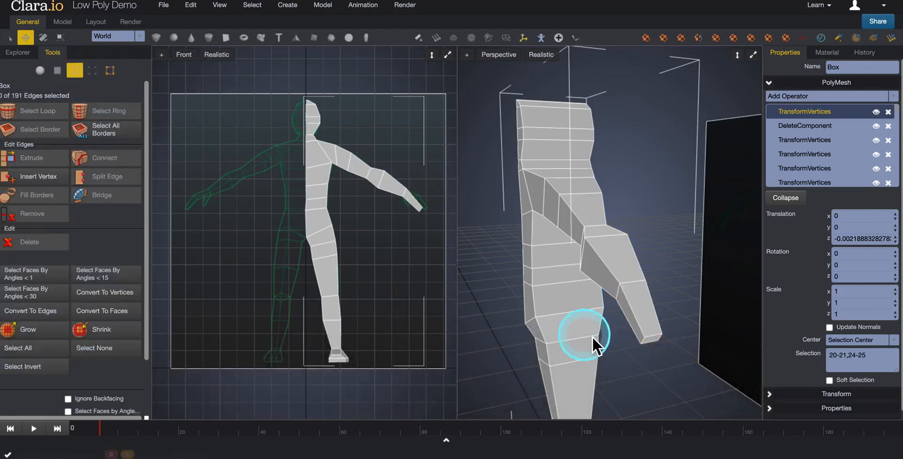
{"action": "left_click", "coordinate": [643, 342]}
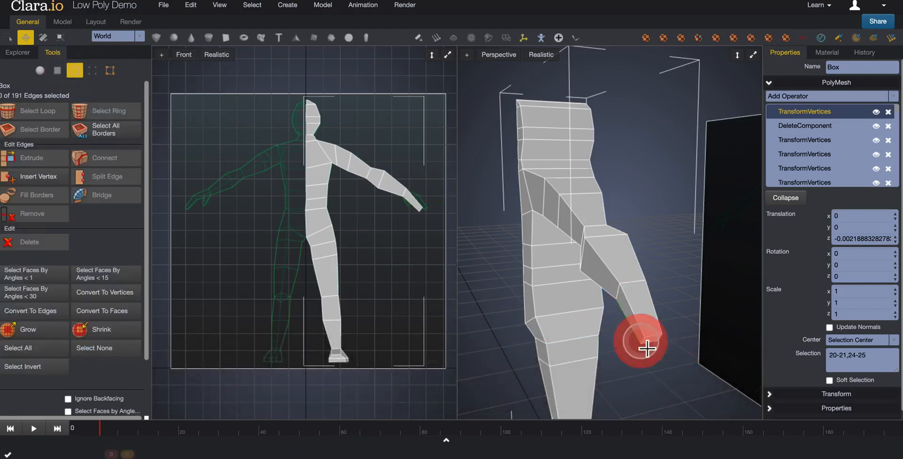
{"action": "left_click_drag", "start_coordinate": [551, 344], "coordinate": [544, 345]}
{"action": "key", "text": "super+z"}
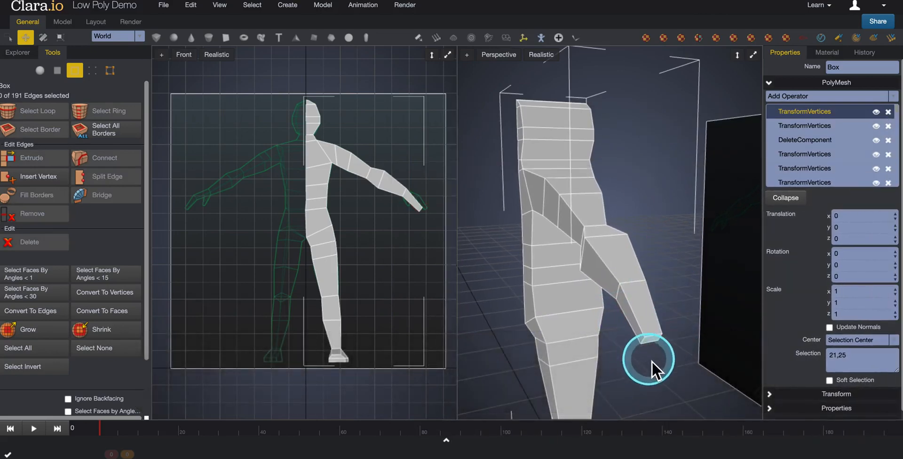
- Select the back edge at the tip of the hand and move it by about 0.077 in Z
{"action": "scroll", "coordinate": [658, 358], "scroll_direction": "up", "scroll_amount": 5}
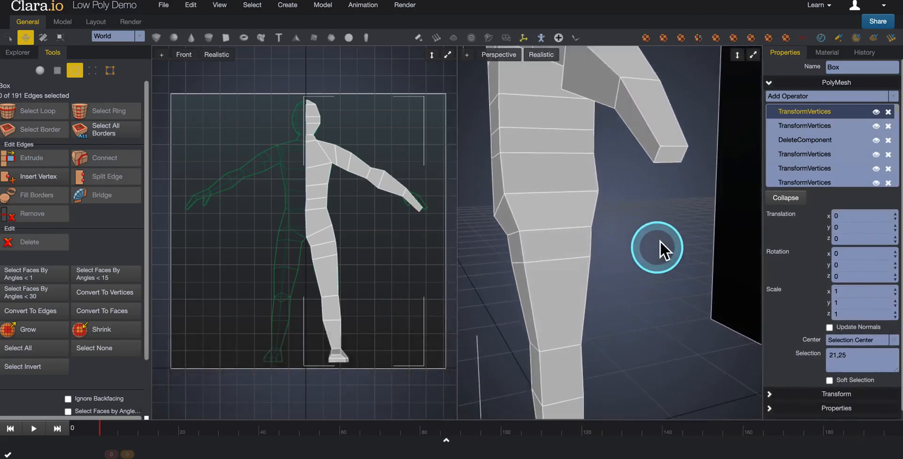
{"action": "left_click", "coordinate": [658, 156]}
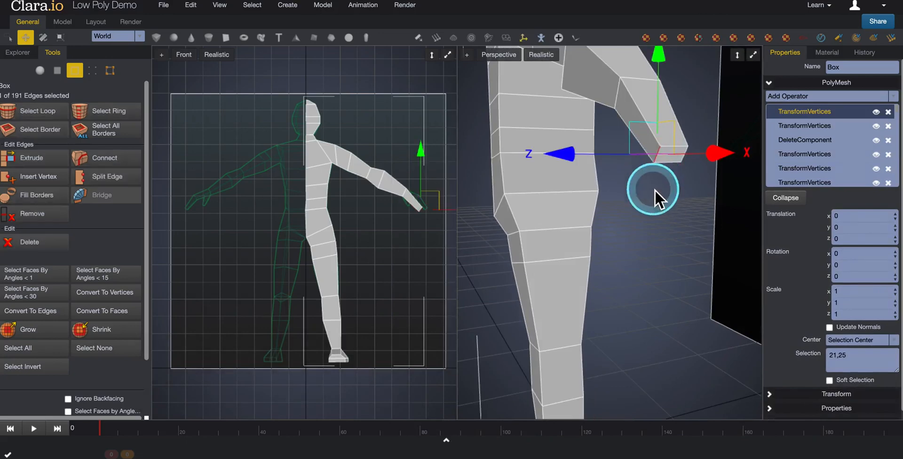
{"action": "left_click_drag", "start_coordinate": [574, 165], "coordinate": [563, 166]}
- Move the back edge at the wrist by about -0.025 in Z and clear the selection
{"action": "mouse_move", "coordinate": [603, 215]}
{"action": "right_mouse_down"}
{"action": "mouse_move", "coordinate": [614, 252]}
{"action": "mouse_move", "coordinate": [615, 221]}
{"action": "right_mouse_up"}
{"action": "left_click", "coordinate": [625, 193]}
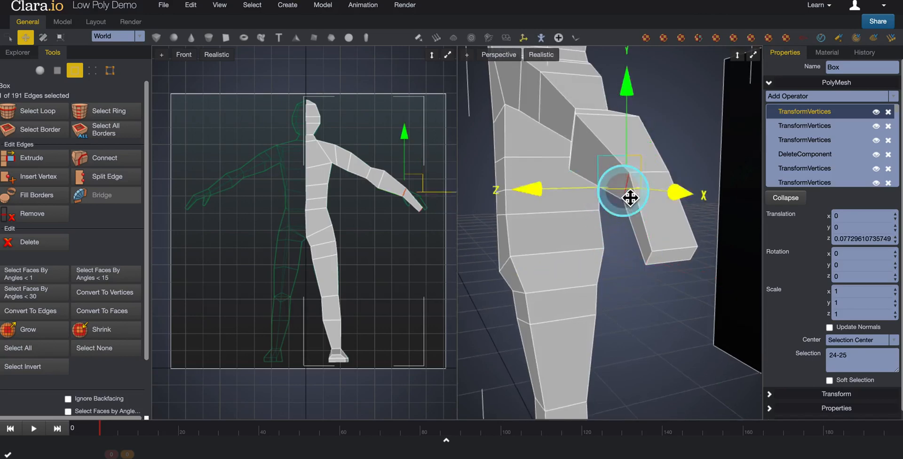
{"action": "left_click_drag", "start_coordinate": [548, 196], "coordinate": [553, 197]}
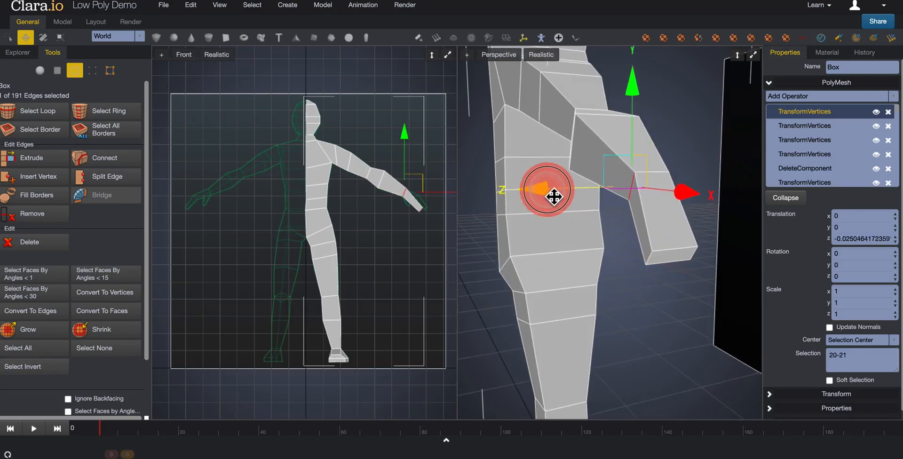
{"action": "left_click", "coordinate": [651, 314]}
{"action": "right_click_drag", "start_coordinate": [642, 324], "coordinate": [580, 238]}
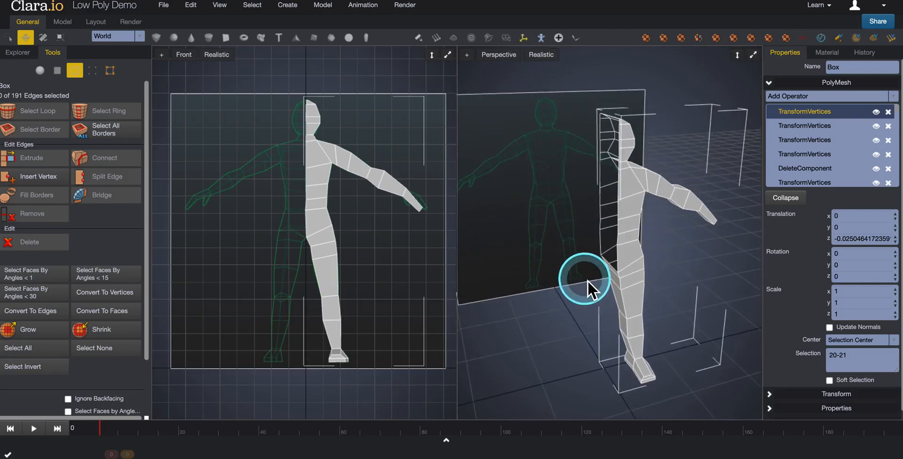